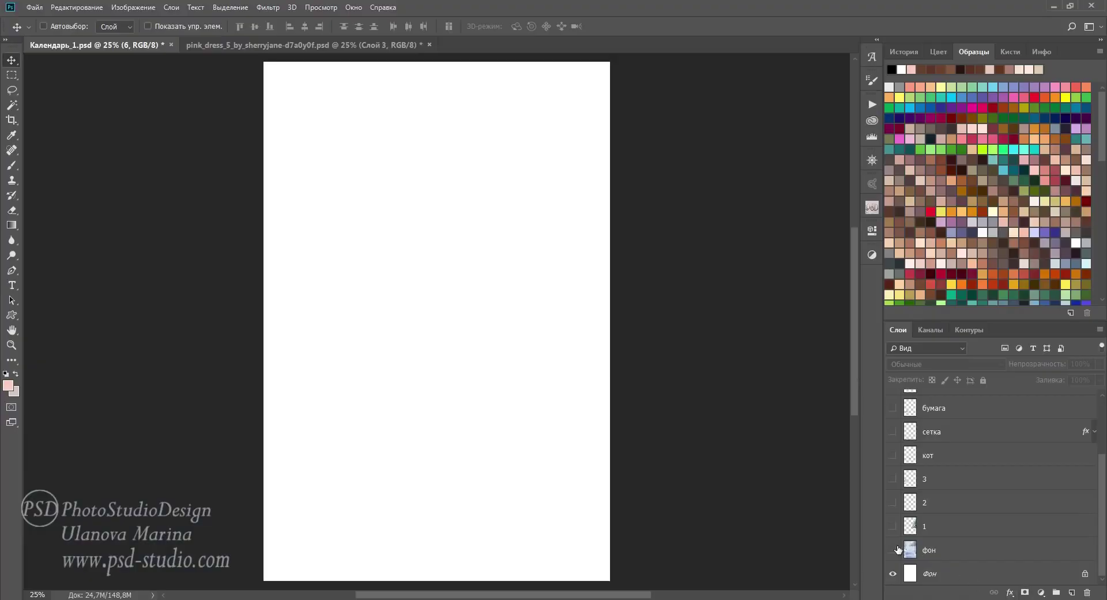
Show every calendar layer, including the 2019 scroll, then switch to the pink_dress photo
{"action": "left_click_drag", "start_coordinate": [898, 549], "coordinate": [893, 408]}
{"action": "scroll", "coordinate": [974, 451], "scroll_direction": "up", "scroll_amount": 3}
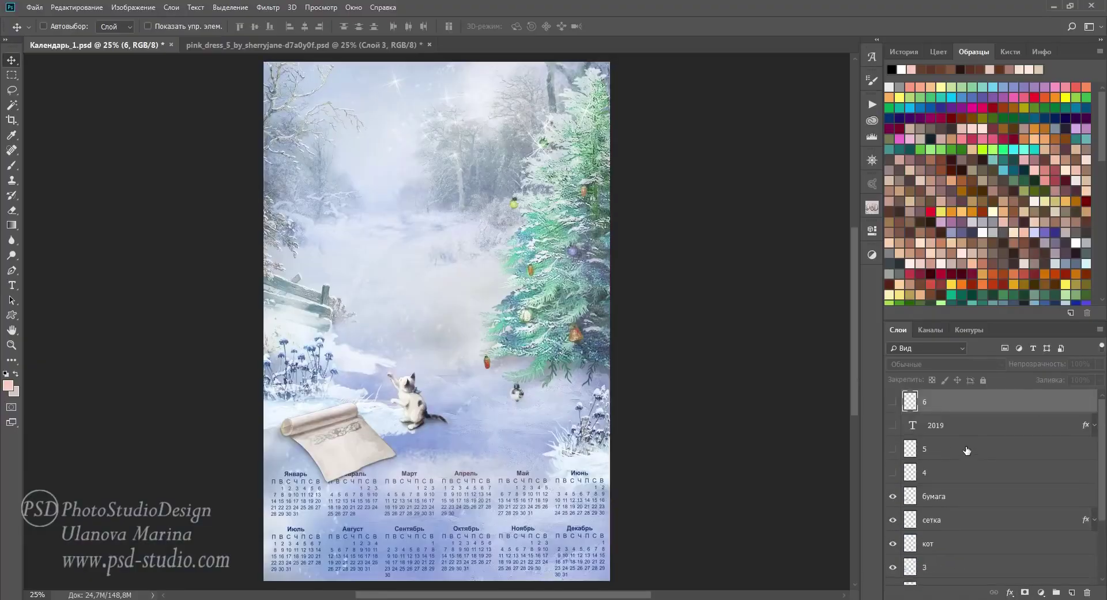
{"action": "left_click_drag", "start_coordinate": [895, 472], "coordinate": [894, 402]}
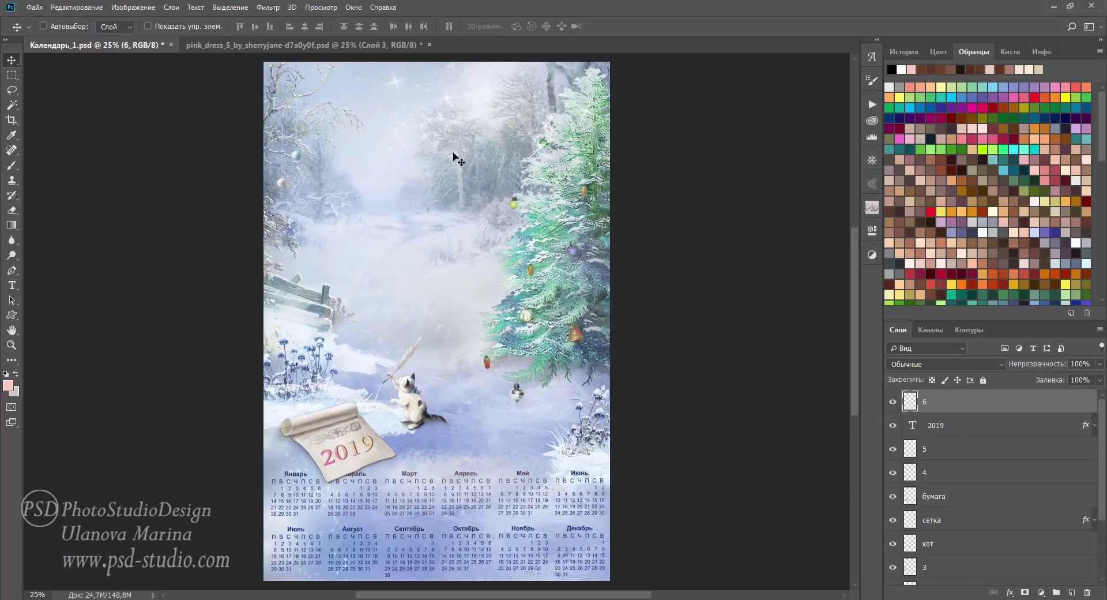
{"action": "left_click", "coordinate": [359, 45]}
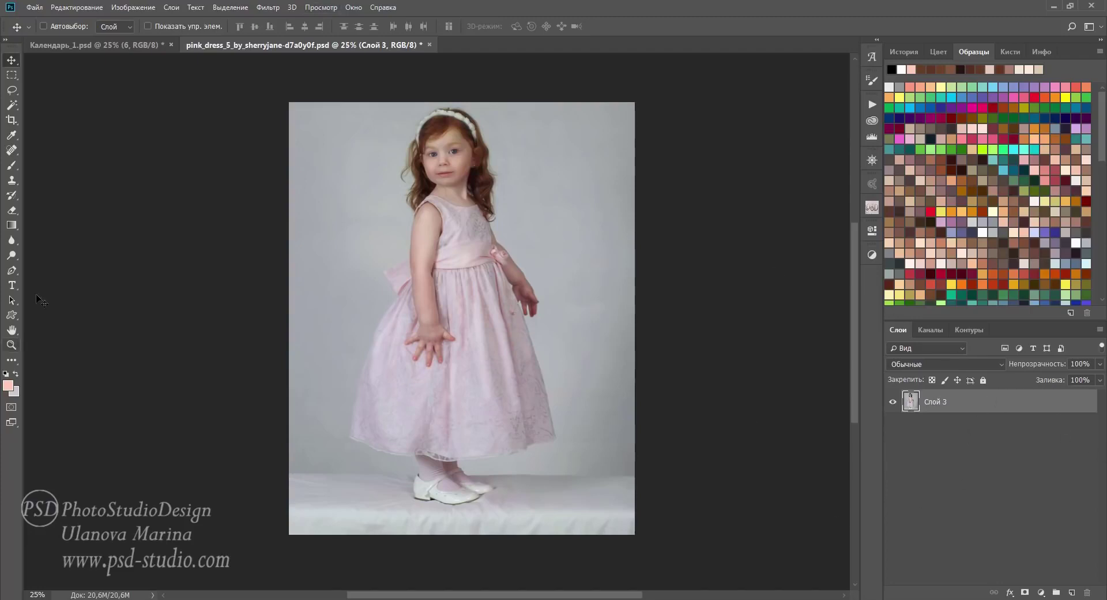
Select the girl with Quick Selection's Select Subject and enter Select and Mask
{"action": "left_click", "coordinate": [13, 106]}
{"action": "right_click", "coordinate": [15, 111]}
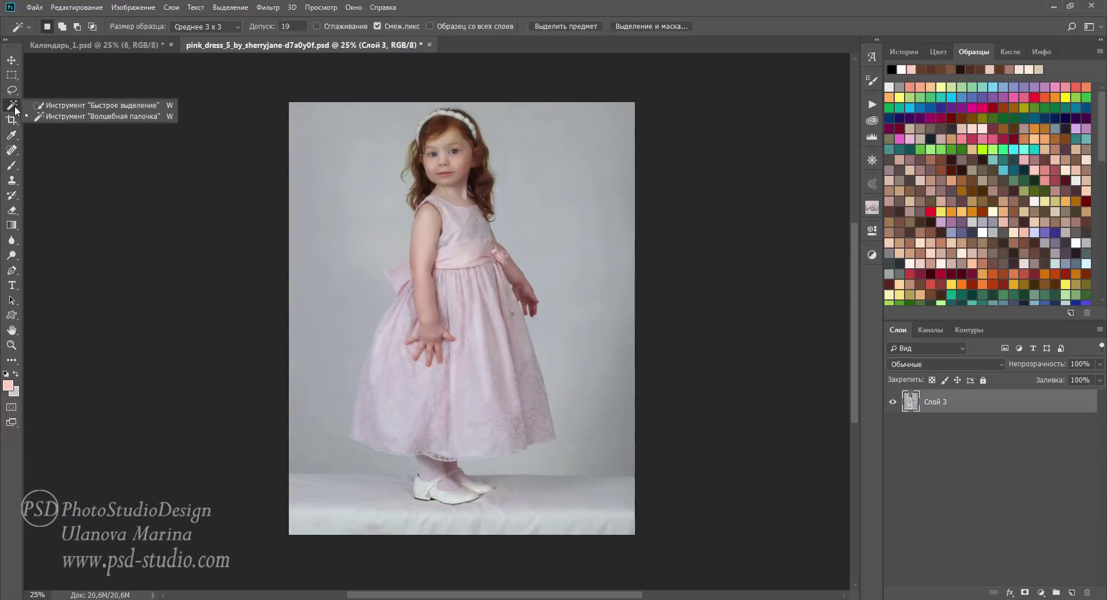
{"action": "left_click", "coordinate": [75, 107]}
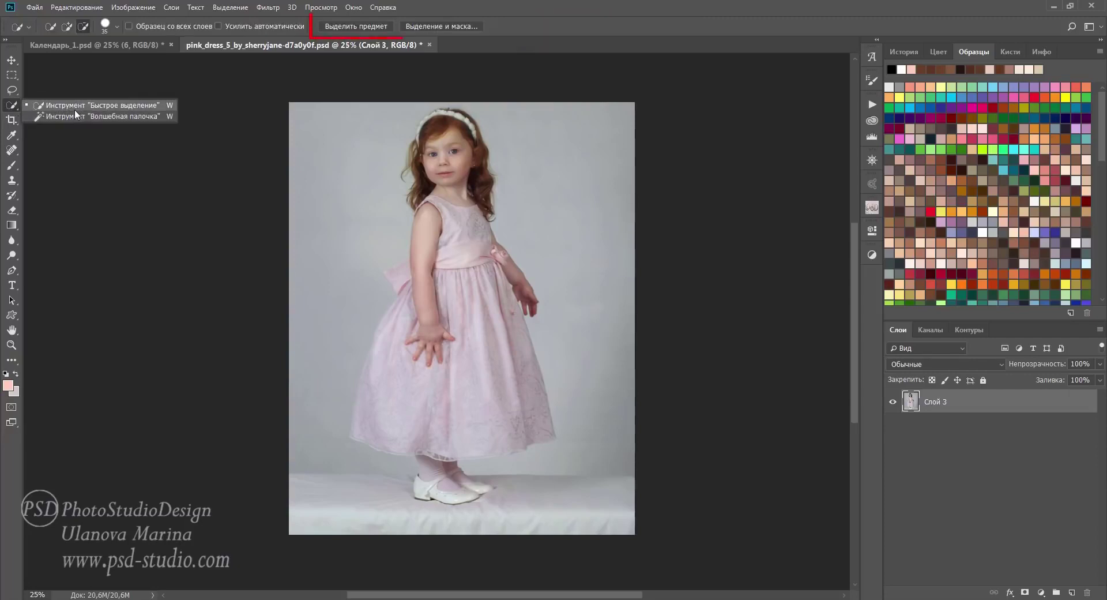
{"action": "left_click", "coordinate": [357, 27]}
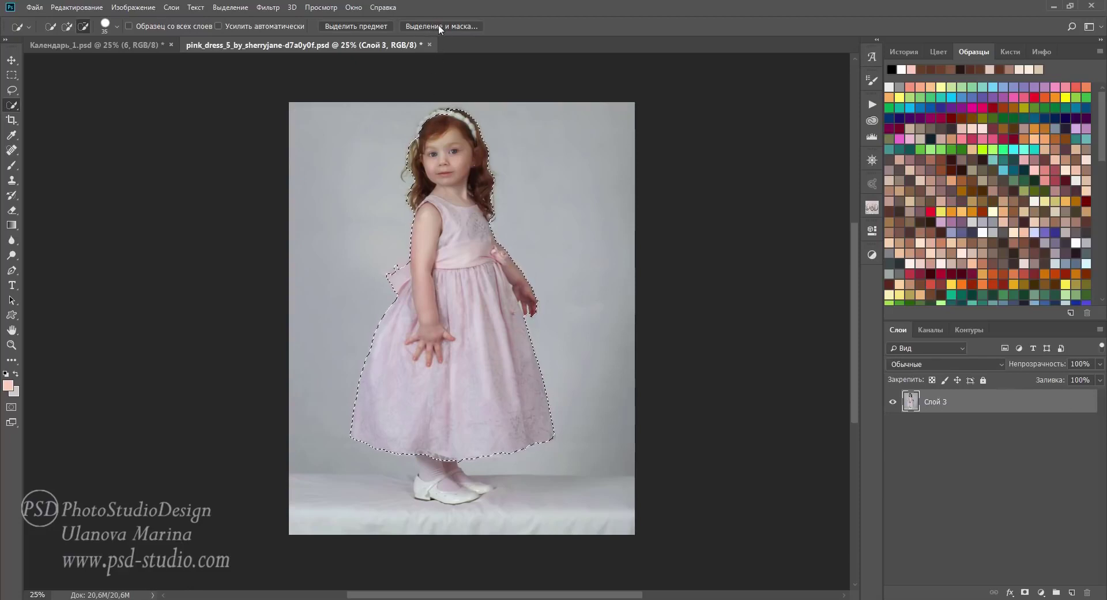
{"action": "left_click", "coordinate": [440, 27]}
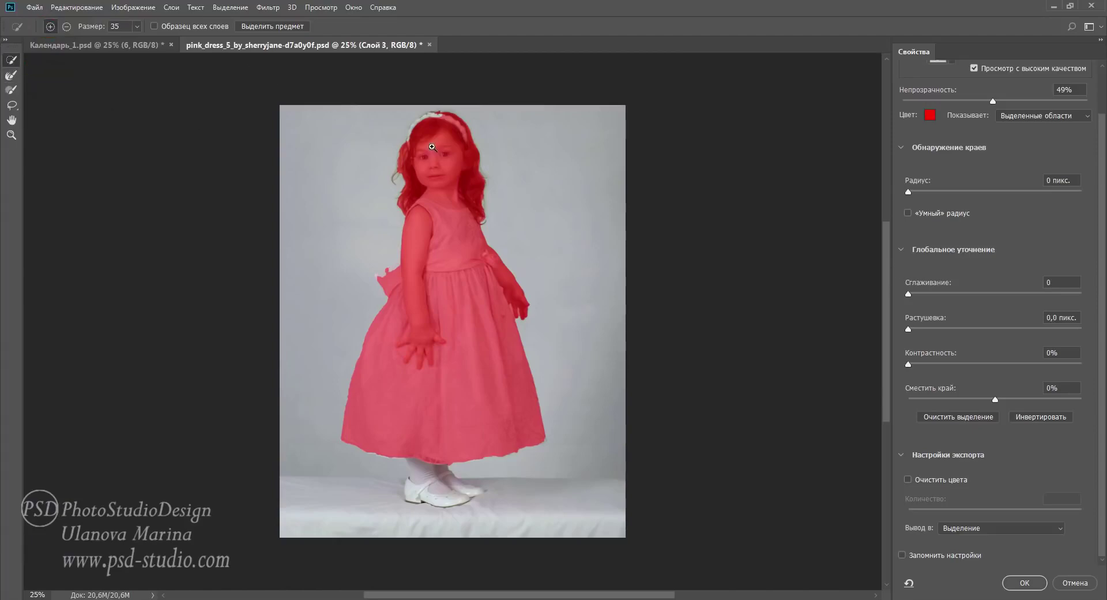
Brush the headband, hair edges, legs and white shoes into the selection
{"action": "scroll", "coordinate": [432, 147], "scroll_direction": "up", "scroll_amount": 3}
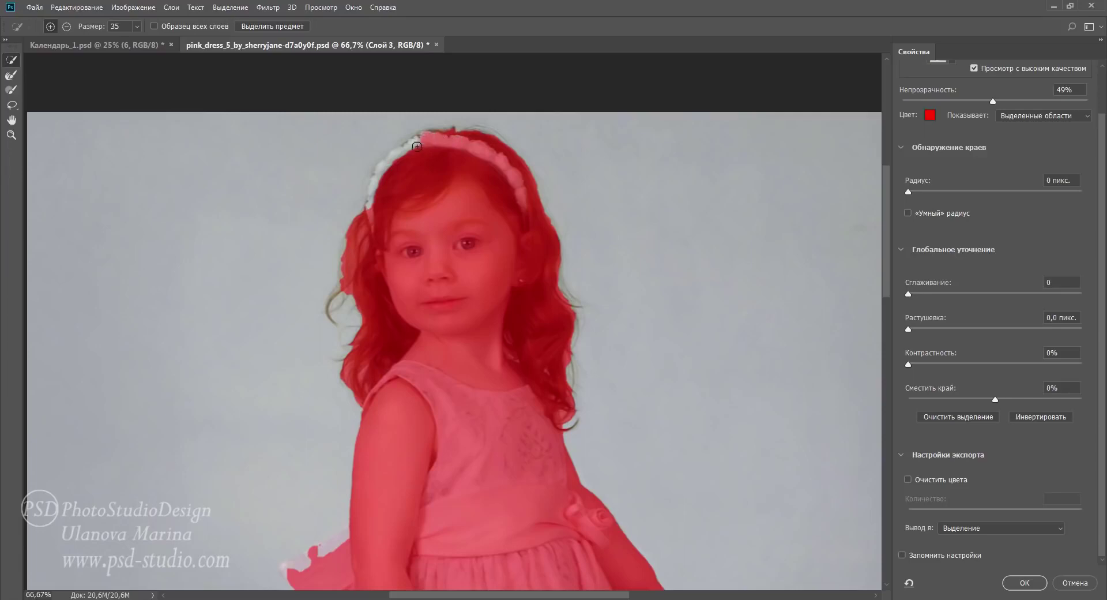
{"action": "left_click_drag", "start_coordinate": [417, 146], "coordinate": [338, 327]}
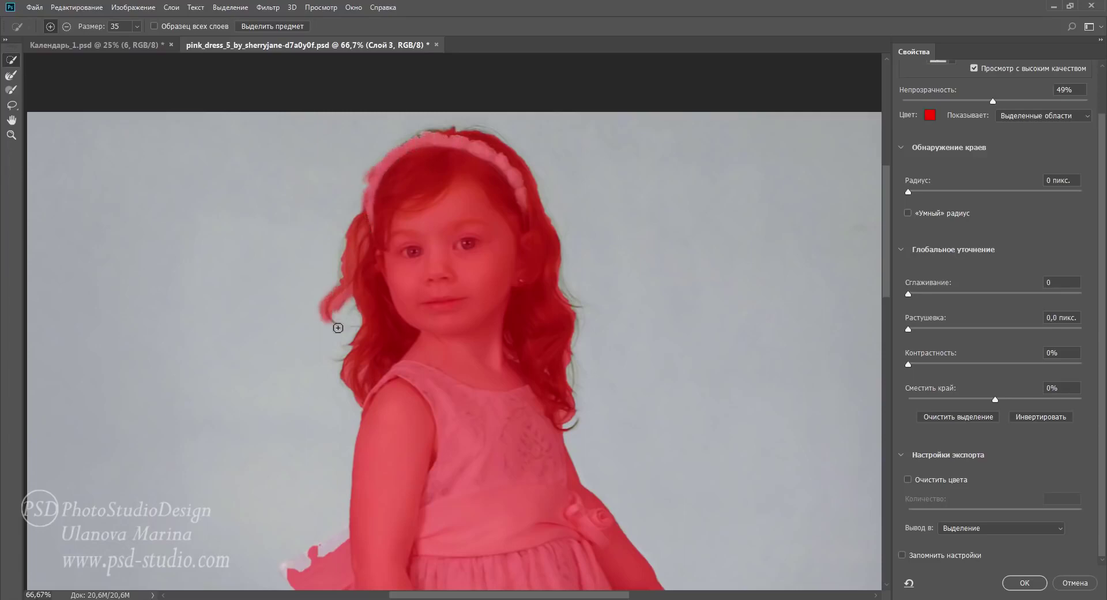
{"action": "left_click_drag", "start_coordinate": [555, 276], "coordinate": [569, 383]}
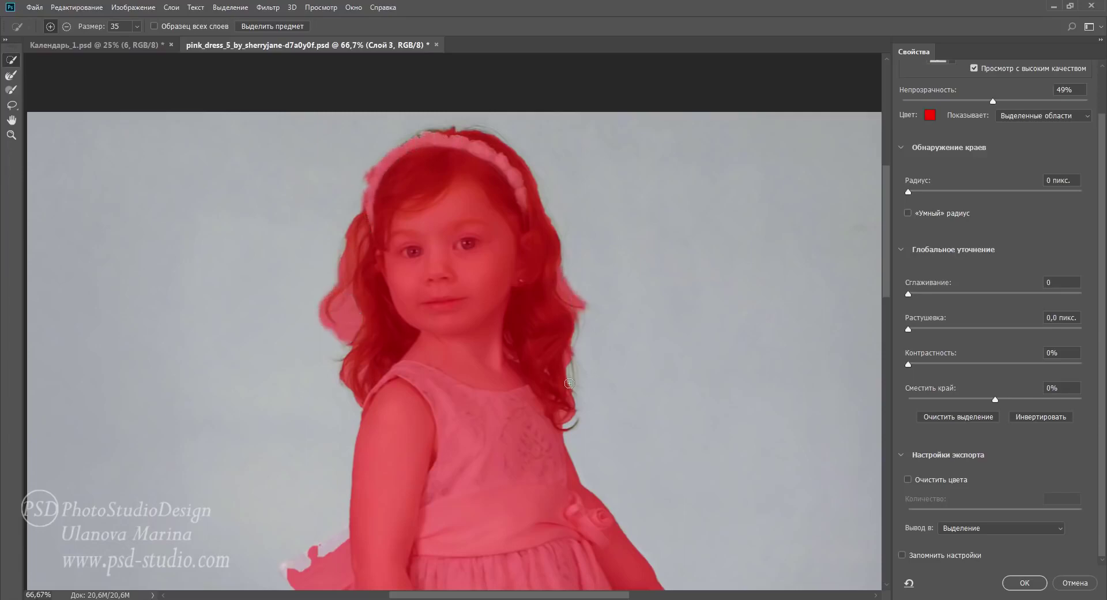
{"action": "scroll", "coordinate": [494, 465], "scroll_direction": "down", "scroll_amount": 5}
{"action": "scroll", "coordinate": [452, 292], "scroll_direction": "up", "scroll_amount": 5}
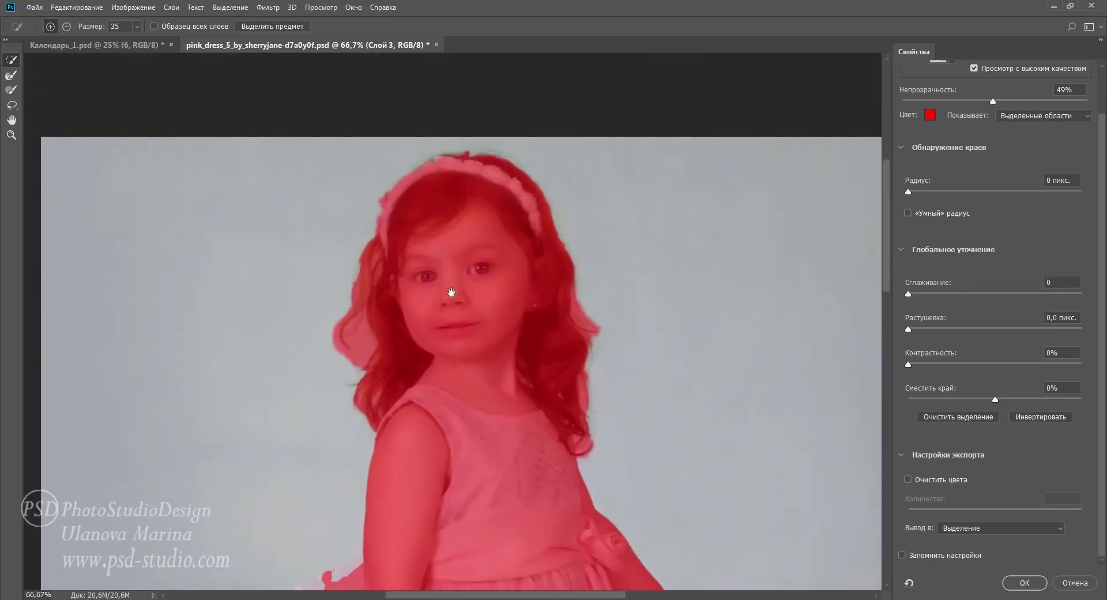
{"action": "scroll", "coordinate": [461, 470], "scroll_direction": "down", "scroll_amount": 5}
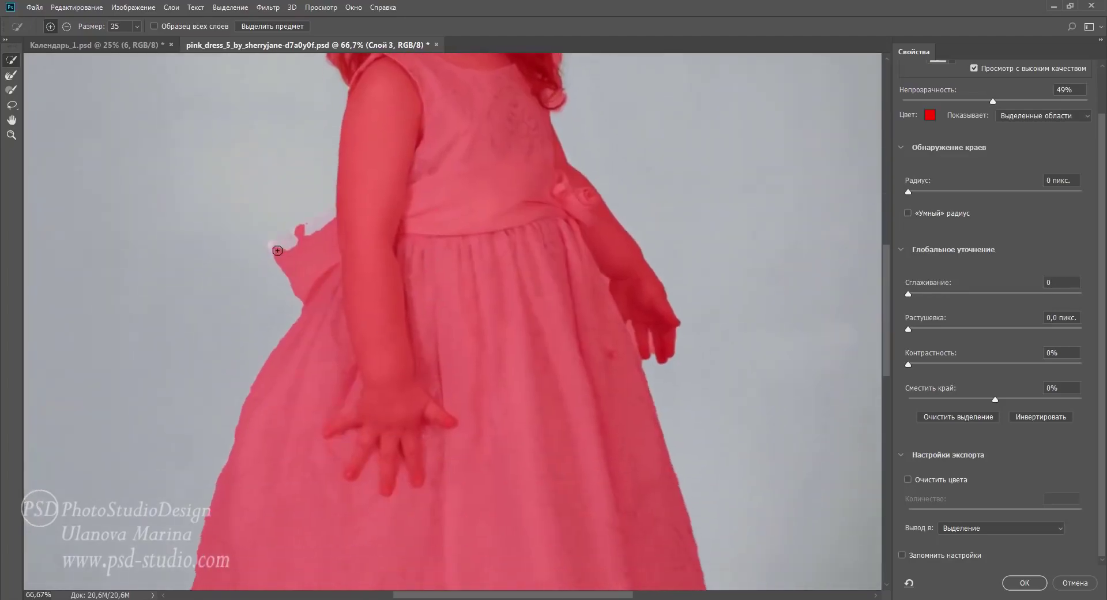
{"action": "left_click_drag", "start_coordinate": [278, 250], "coordinate": [338, 211]}
{"action": "scroll", "coordinate": [366, 386], "scroll_direction": "down", "scroll_amount": 5}
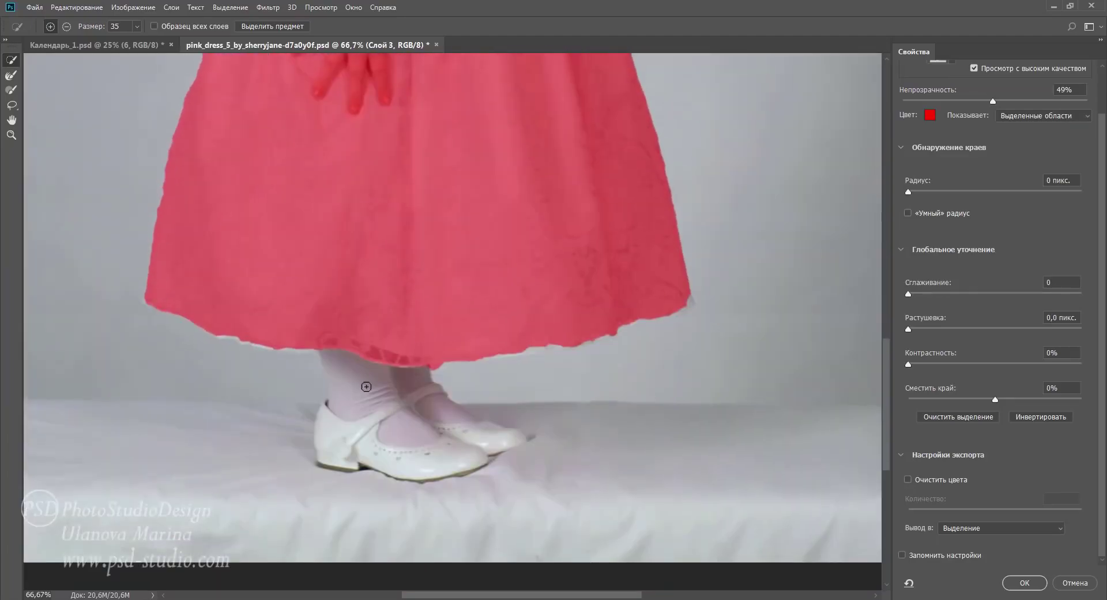
{"action": "left_click_drag", "start_coordinate": [367, 386], "coordinate": [509, 440]}
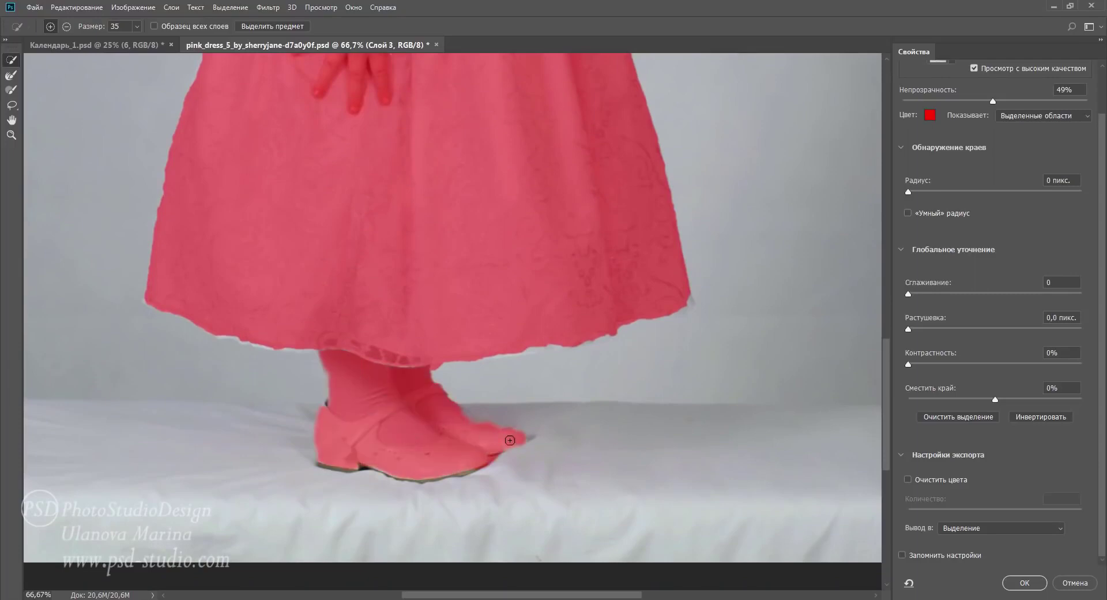
{"action": "key", "text": "ctrl+minus"}
{"action": "key", "text": "ctrl+minus"}
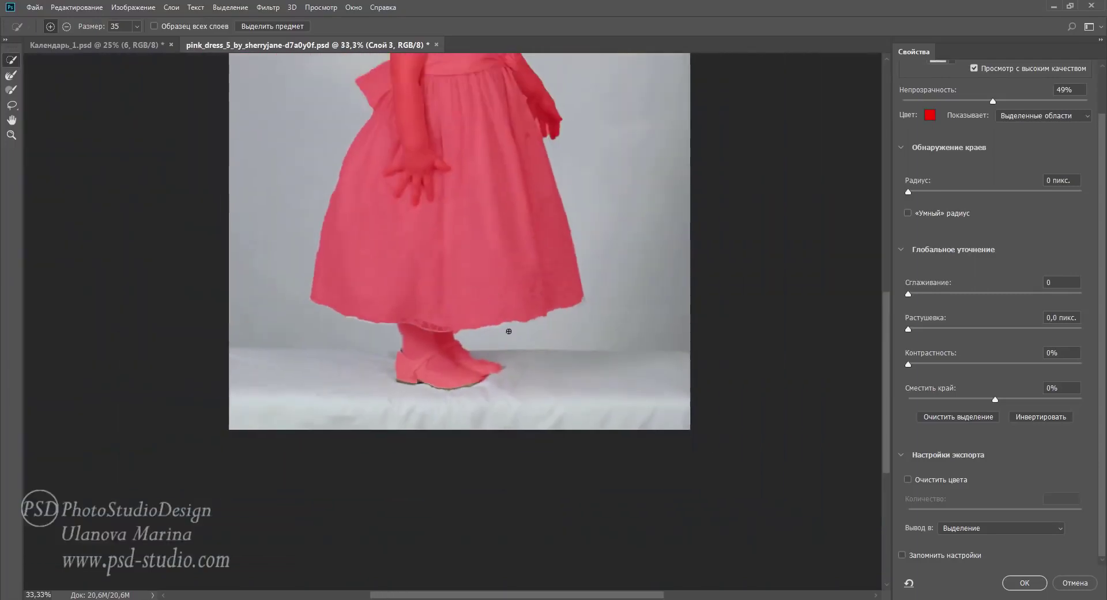
{"action": "left_click_drag", "start_coordinate": [497, 173], "coordinate": [525, 393]}
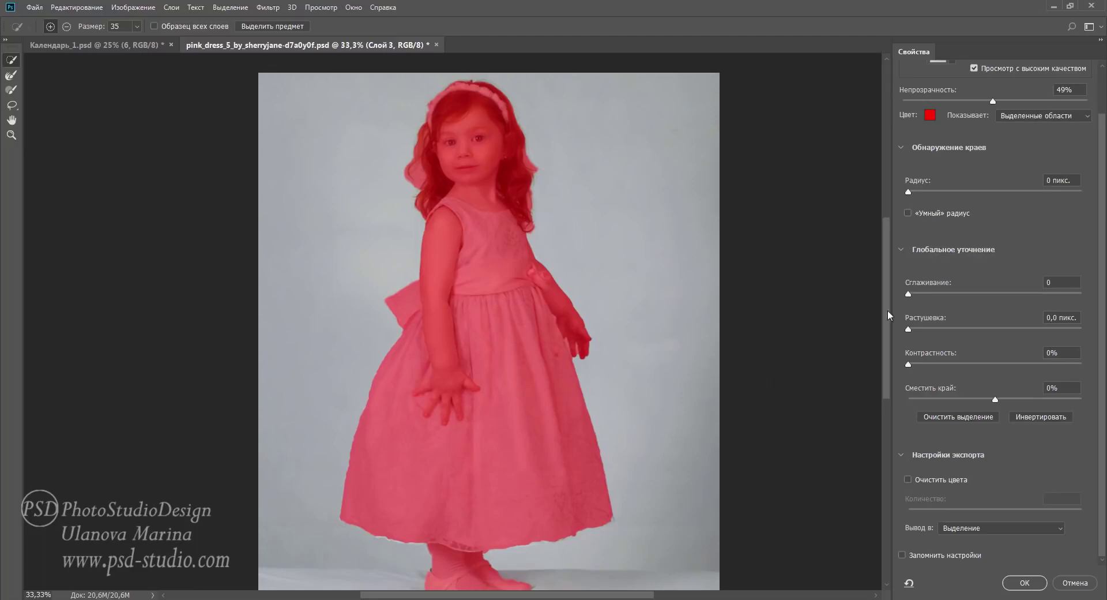
Set Smooth 14 and Feather 2.6 px, and output to a new layer with layer mask
{"action": "left_click_drag", "start_coordinate": [911, 326], "coordinate": [922, 326]}
{"action": "left_click_drag", "start_coordinate": [908, 294], "coordinate": [912, 294]}
{"action": "left_click", "coordinate": [1020, 529]}
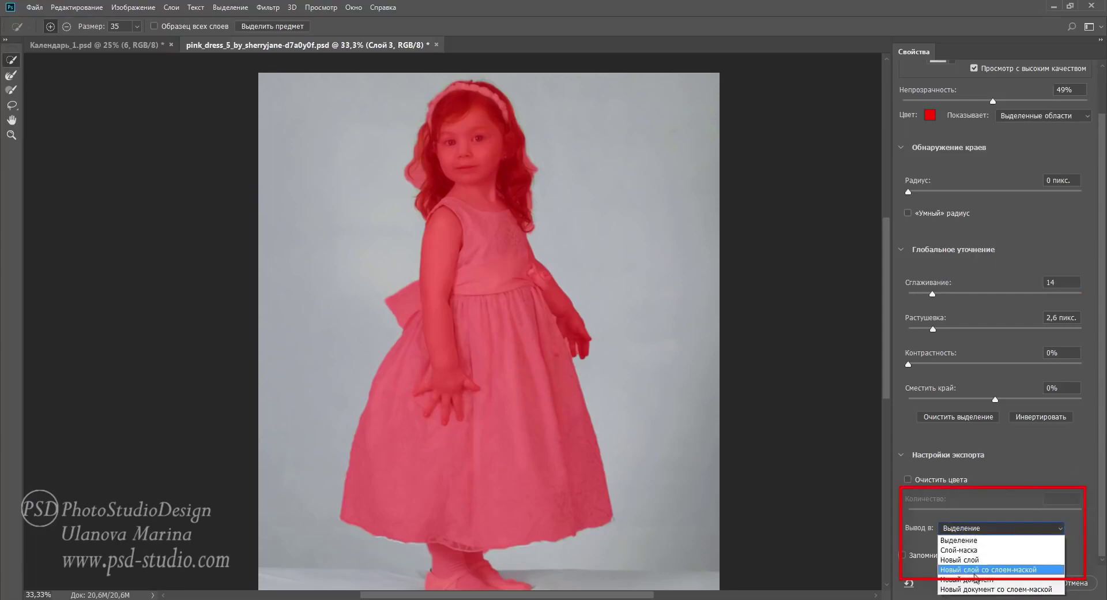
{"action": "left_click", "coordinate": [981, 570]}
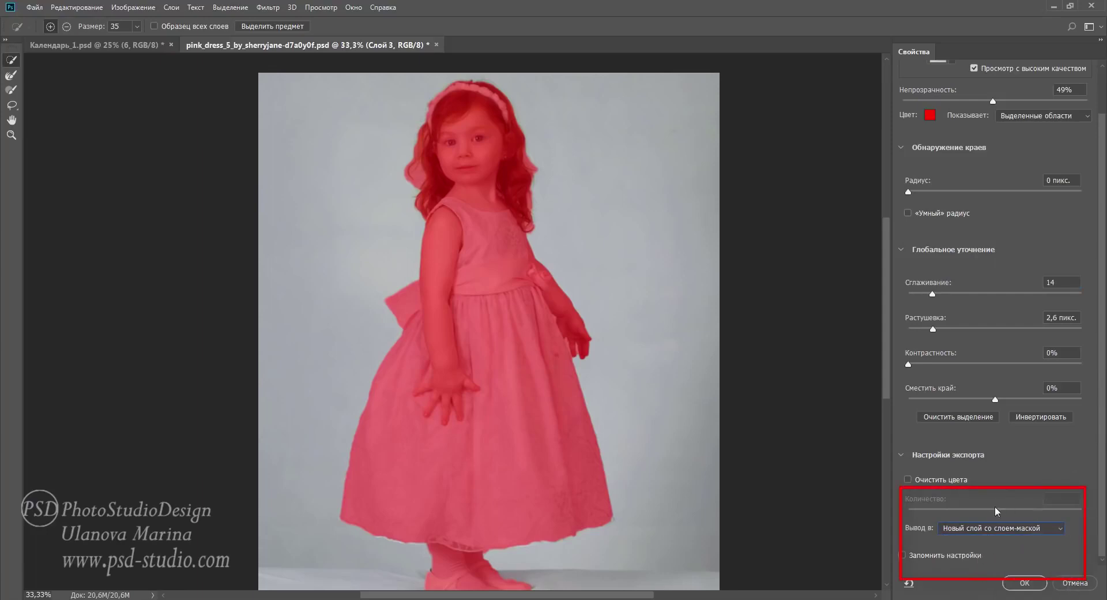
{"action": "left_click", "coordinate": [1025, 582]}
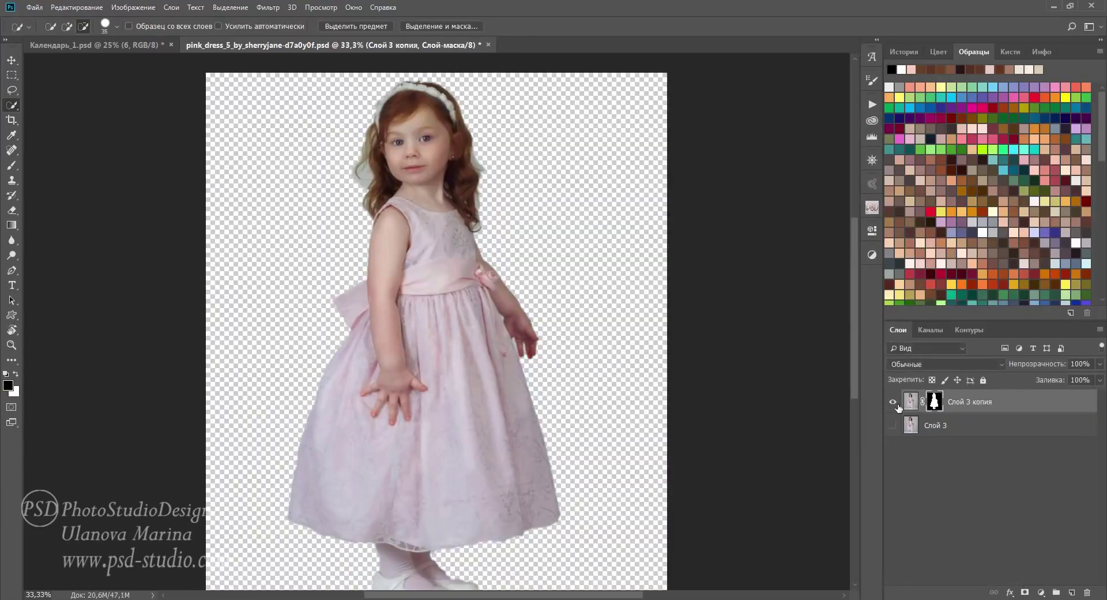
Add a new layer above the original photo, fill it with purple, and target the girl's mask
{"action": "left_click", "coordinate": [893, 402]}
{"action": "left_click", "coordinate": [893, 402]}
{"action": "left_click", "coordinate": [987, 427]}
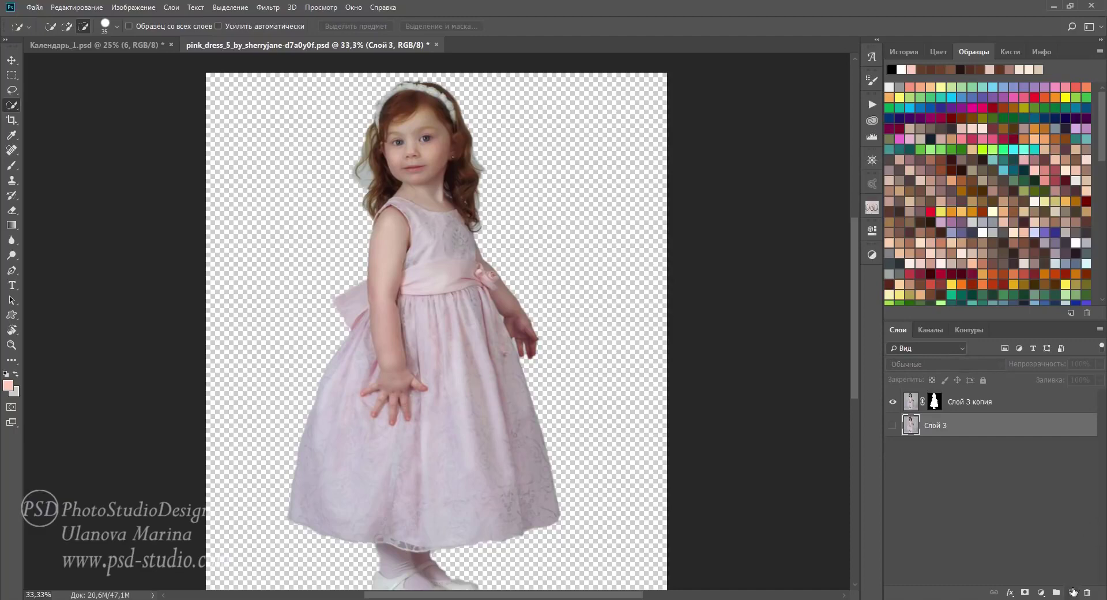
{"action": "left_click", "coordinate": [1072, 591]}
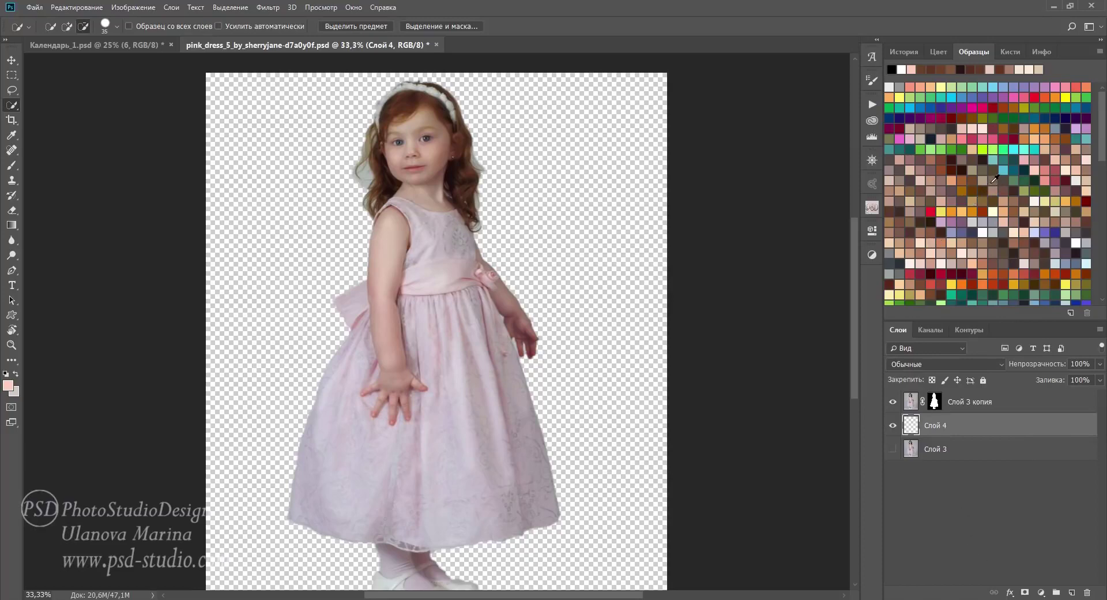
{"action": "left_click", "coordinate": [1049, 232]}
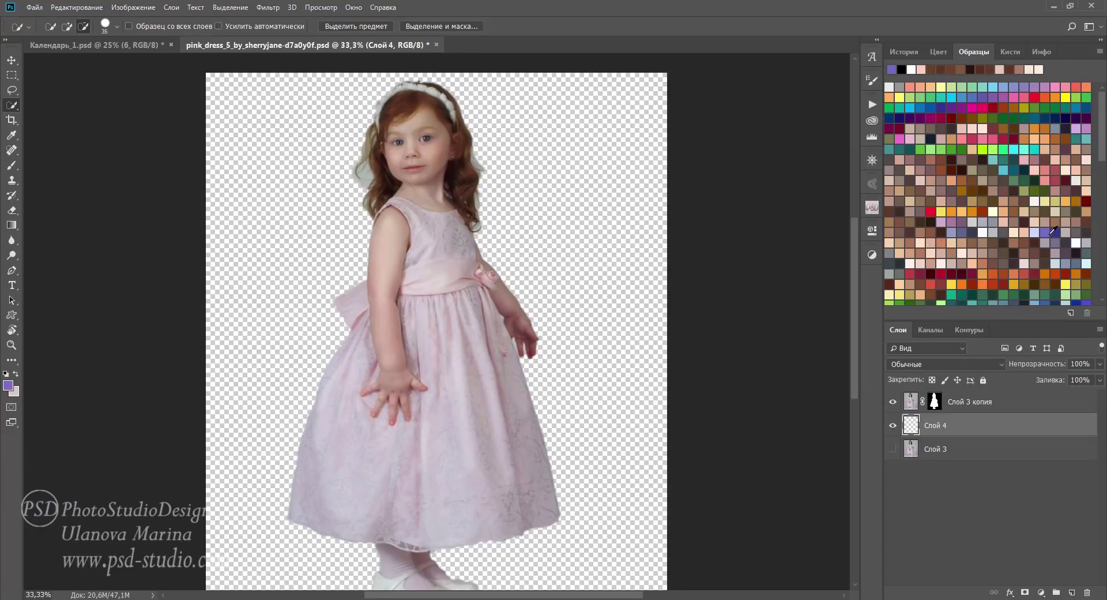
{"action": "key", "text": "alt+BackSpace"}
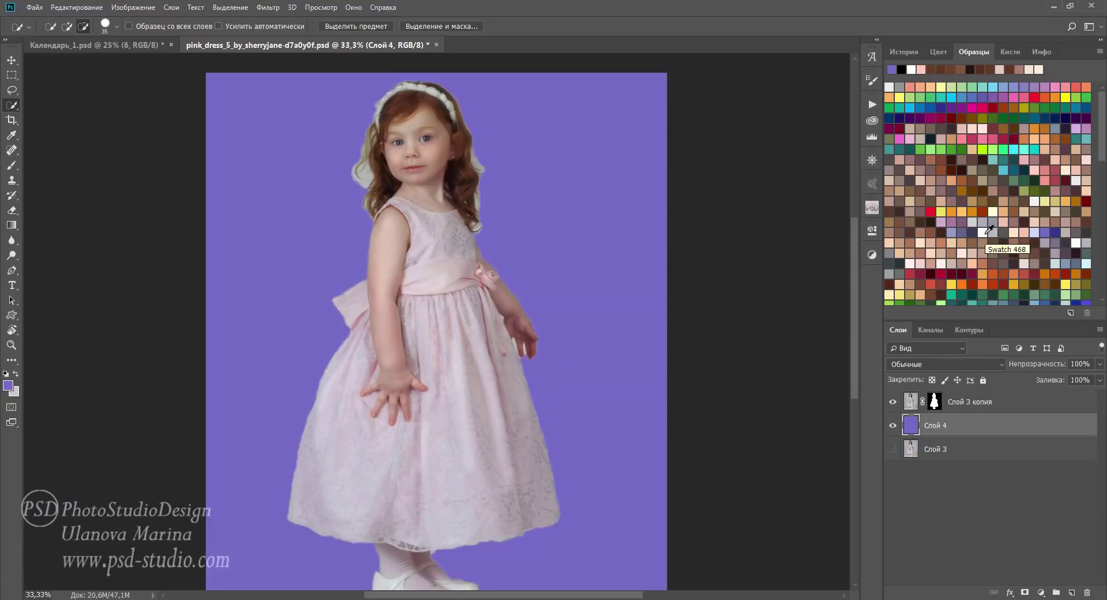
{"action": "left_click", "coordinate": [936, 402]}
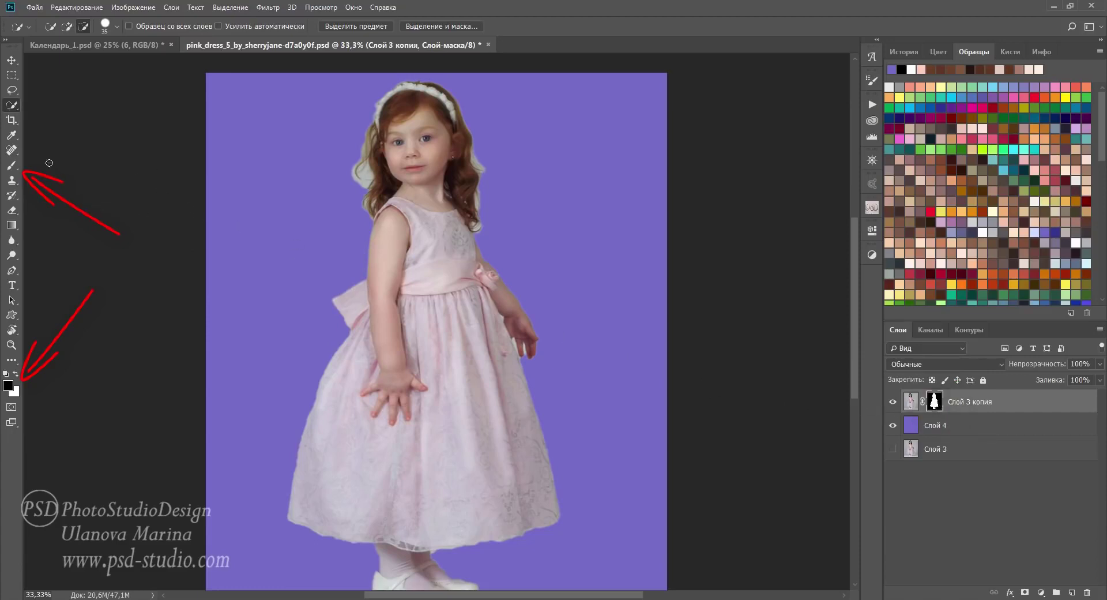
Switch to the Brush tool and make its edge harder
{"action": "left_click", "coordinate": [14, 167]}
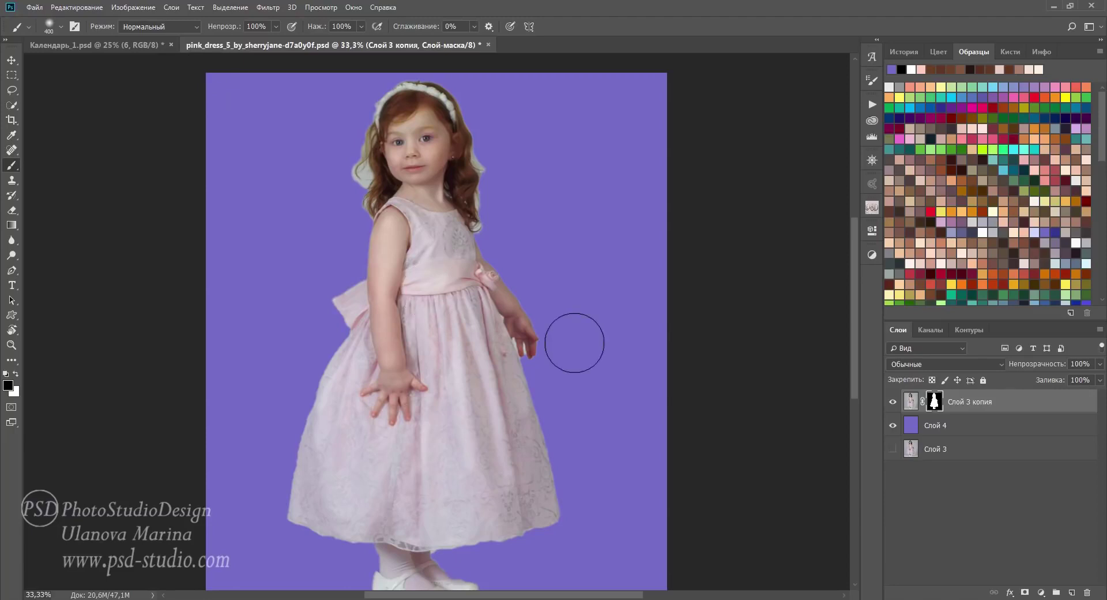
{"action": "right_click", "coordinate": [392, 290]}
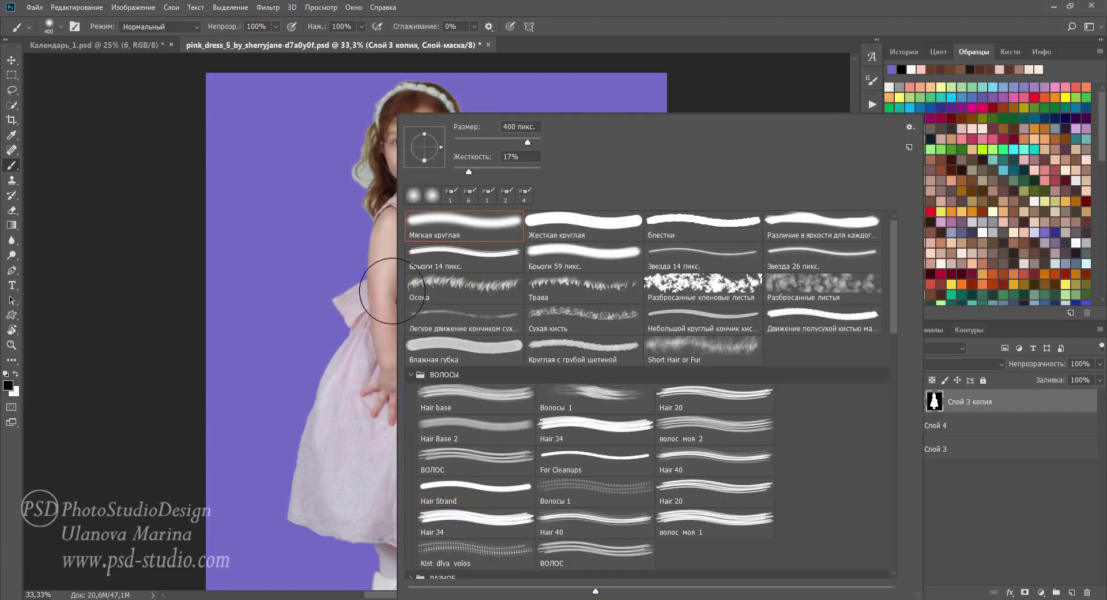
{"action": "left_click_drag", "start_coordinate": [461, 171], "coordinate": [493, 172]}
{"action": "key", "text": "Return"}
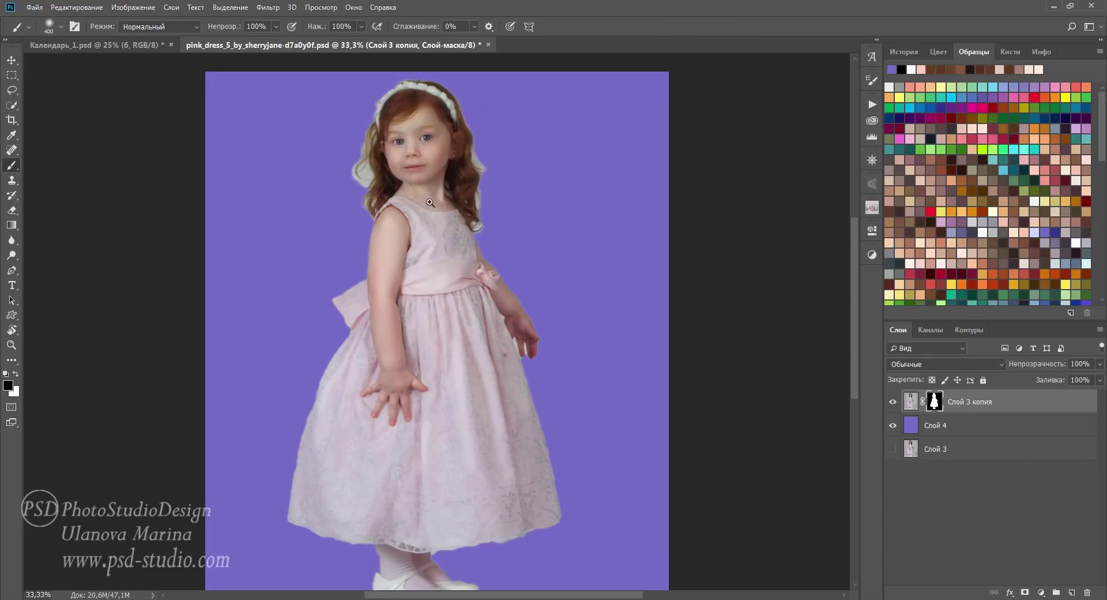
Mask out the white halos along the left and right hair, headband and lower hair
{"action": "key", "text": "ctrl+plus"}
{"action": "left_click_drag", "start_coordinate": [503, 214], "coordinate": [455, 464]}
{"action": "key", "text": "ctrl+plus"}
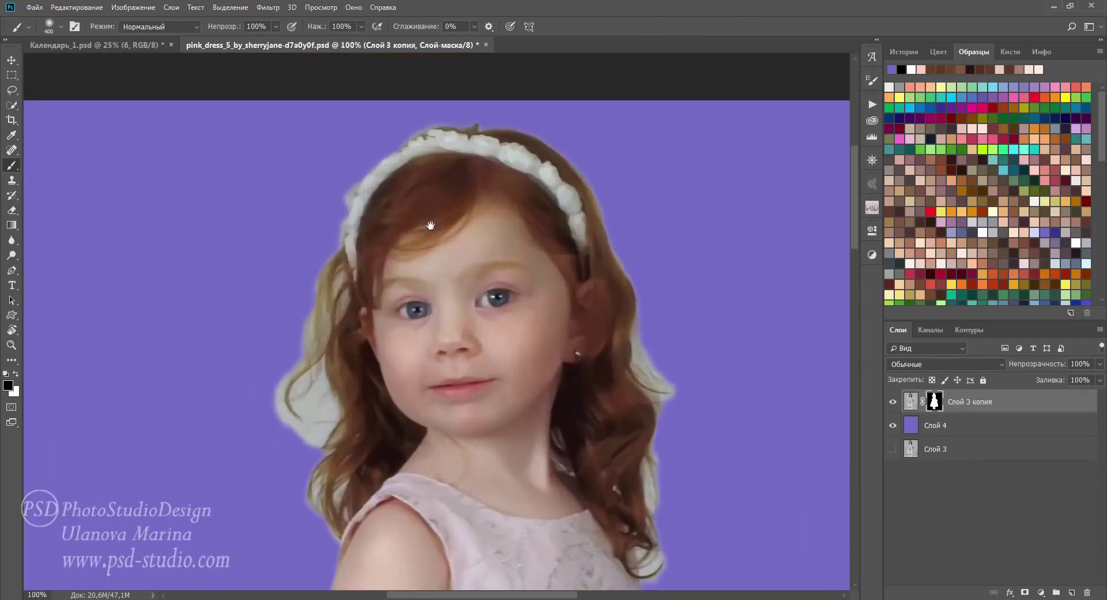
{"action": "left_click_drag", "start_coordinate": [432, 219], "coordinate": [425, 240]}
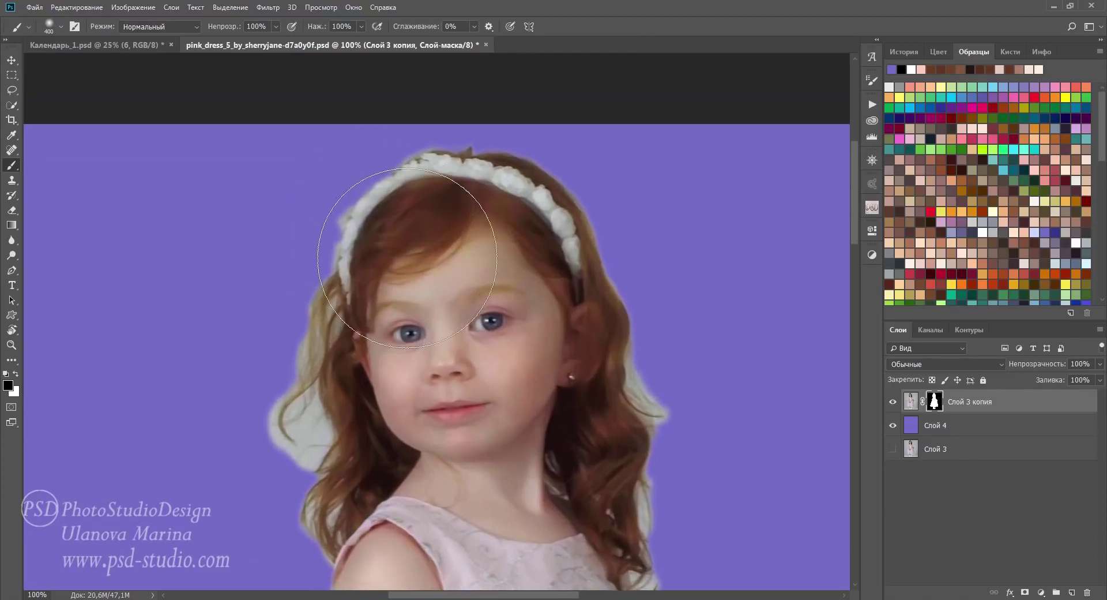
{"action": "key", "text": "bracketleft"}
{"action": "key", "text": "bracketleft"}
{"action": "key", "text": "bracketleft"}
{"action": "key", "text": "bracketleft"}
{"action": "mouse_move", "coordinate": [255, 403]}
{"action": "left_mouse_down"}
{"action": "mouse_move", "coordinate": [296, 420]}
{"action": "mouse_move", "coordinate": [292, 445]}
{"action": "left_mouse_up"}
{"action": "left_click_drag", "start_coordinate": [284, 539], "coordinate": [294, 554]}
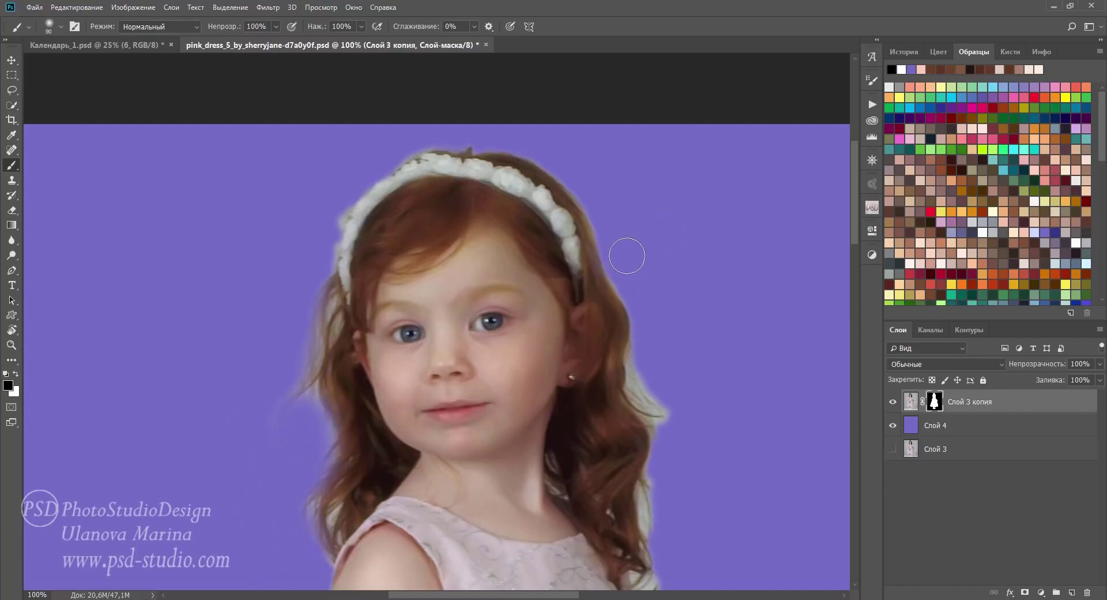
{"action": "key", "text": "bracketleft"}
{"action": "key", "text": "bracketleft"}
{"action": "key", "text": "bracketleft"}
{"action": "key", "text": "bracketright"}
{"action": "mouse_move", "coordinate": [643, 352]}
{"action": "left_mouse_down"}
{"action": "mouse_move", "coordinate": [670, 427]}
{"action": "mouse_move", "coordinate": [660, 531]}
{"action": "left_mouse_up"}
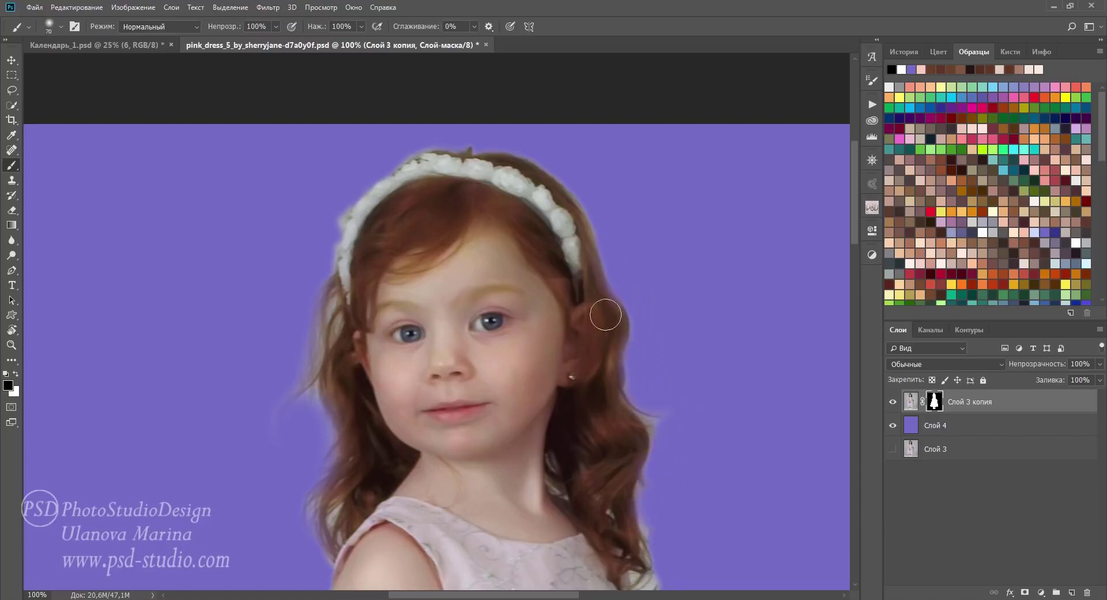
{"action": "left_click_drag", "start_coordinate": [336, 194], "coordinate": [318, 257]}
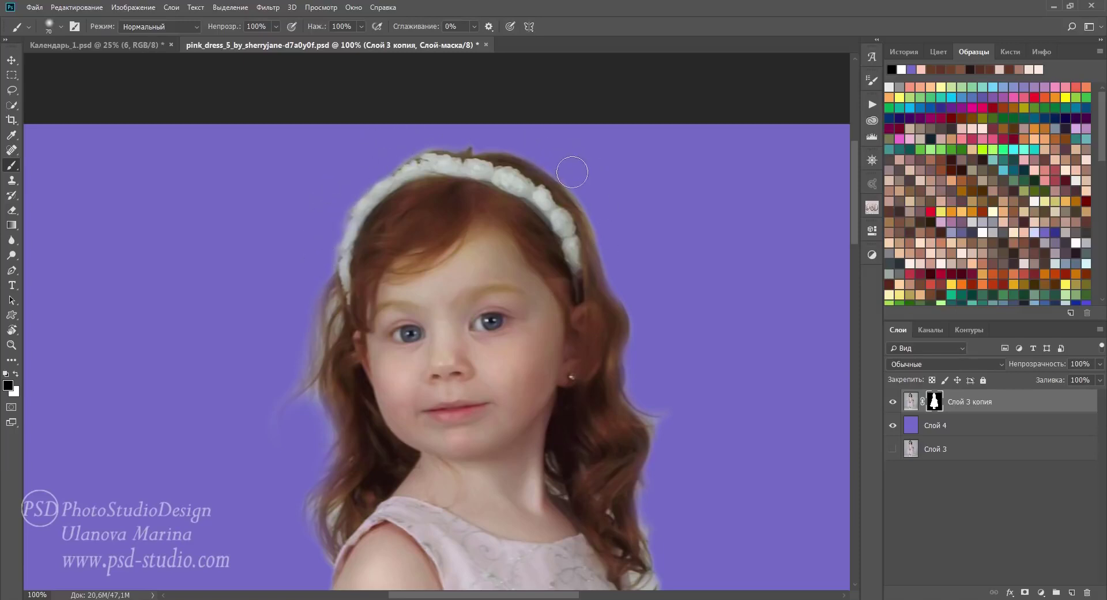
{"action": "mouse_move", "coordinate": [683, 328]}
{"action": "left_mouse_down"}
{"action": "mouse_move", "coordinate": [667, 313]}
{"action": "mouse_move", "coordinate": [638, 210]}
{"action": "left_mouse_up"}
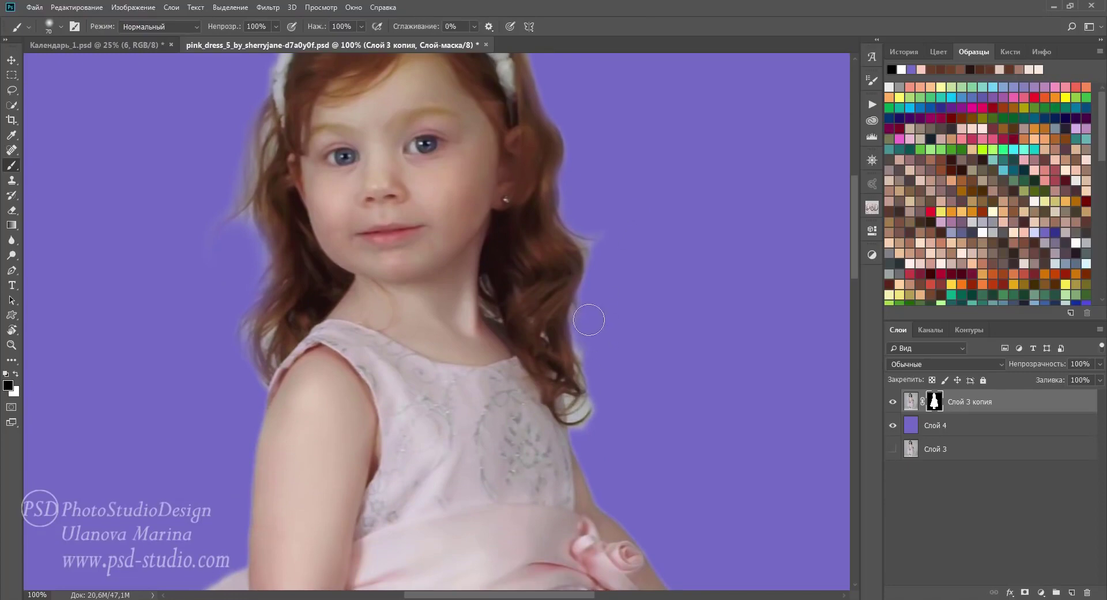
{"action": "mouse_move", "coordinate": [600, 387]}
{"action": "left_mouse_down"}
{"action": "mouse_move", "coordinate": [574, 403]}
{"action": "mouse_move", "coordinate": [600, 433]}
{"action": "mouse_move", "coordinate": [562, 267]}
{"action": "left_mouse_up"}
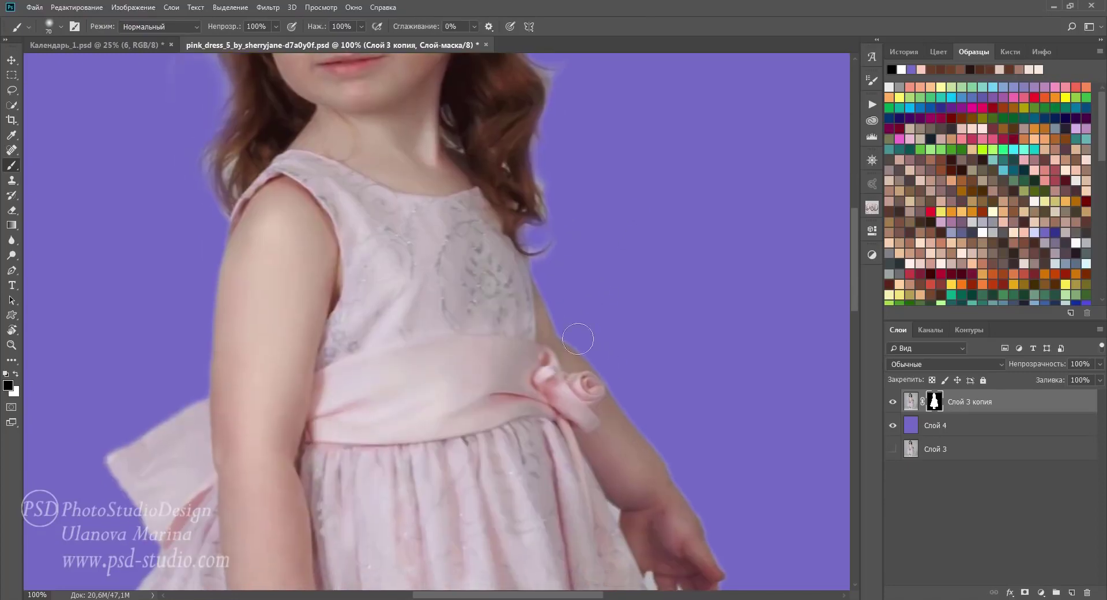
Remove the white fringe between the hand, fingers and dress, restoring the dress edge
{"action": "key", "text": "bracketleft"}
{"action": "key", "text": "bracketleft"}
{"action": "key", "text": "bracketleft"}
{"action": "left_click_drag", "start_coordinate": [662, 465], "coordinate": [564, 303]}
{"action": "key", "text": "bracketleft"}
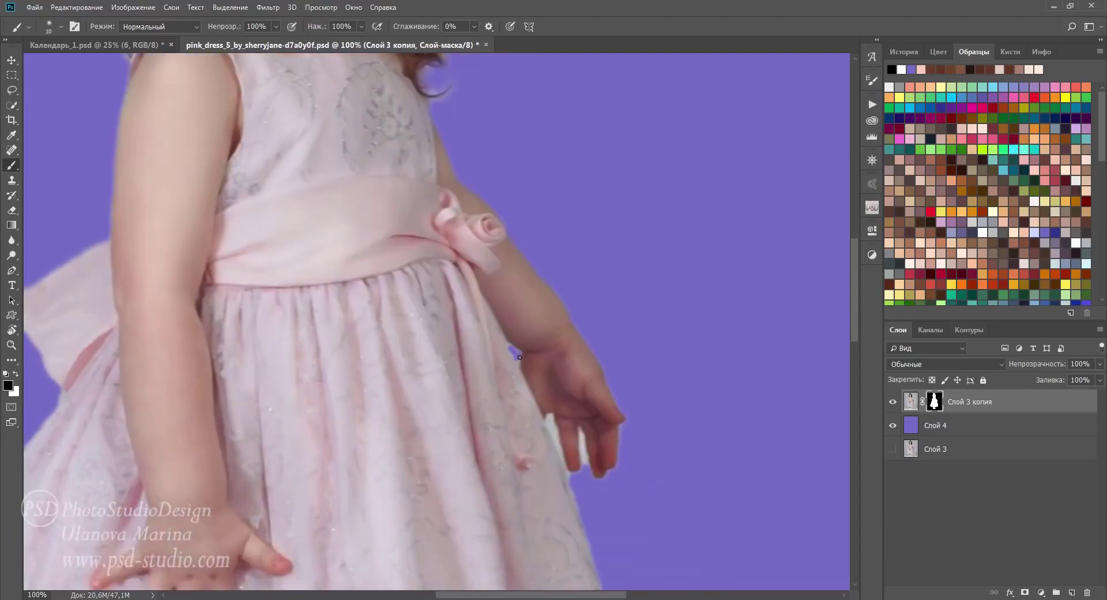
{"action": "left_click_drag", "start_coordinate": [551, 416], "coordinate": [559, 448]}
{"action": "key", "text": "bracketleft"}
{"action": "key", "text": "bracketleft"}
{"action": "left_click_drag", "start_coordinate": [582, 437], "coordinate": [582, 454]}
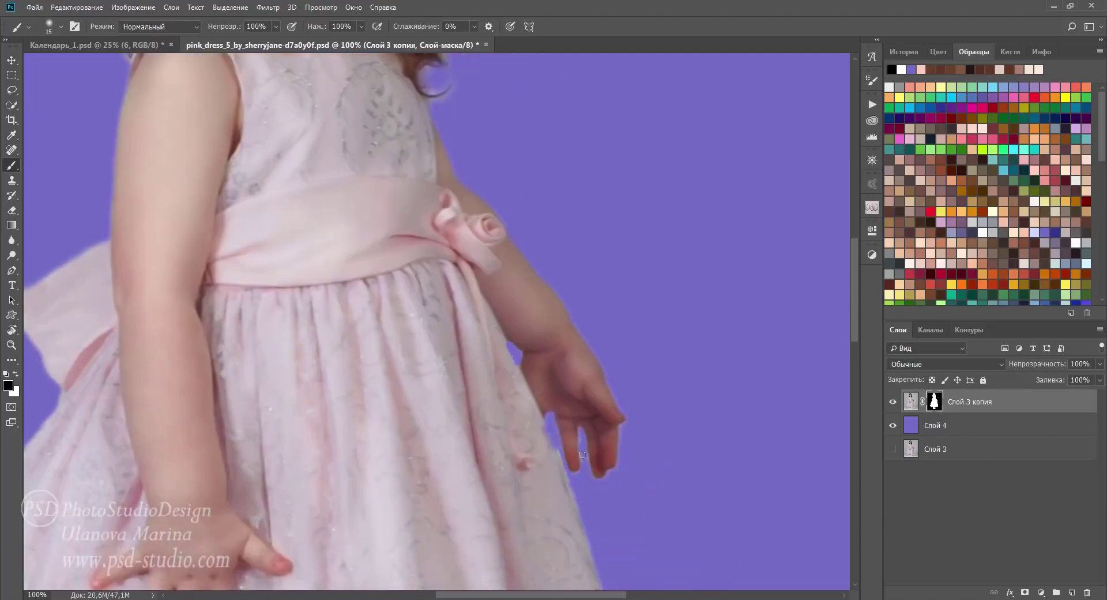
{"action": "key", "text": "x"}
{"action": "left_click_drag", "start_coordinate": [540, 420], "coordinate": [548, 446]}
{"action": "key", "text": "x"}
{"action": "key", "text": "x"}
{"action": "key", "text": "x"}
Smooth the dress hem on both sides and touch up the leg and shoe-toe edges
{"action": "left_click_drag", "start_coordinate": [326, 453], "coordinate": [354, 260]}
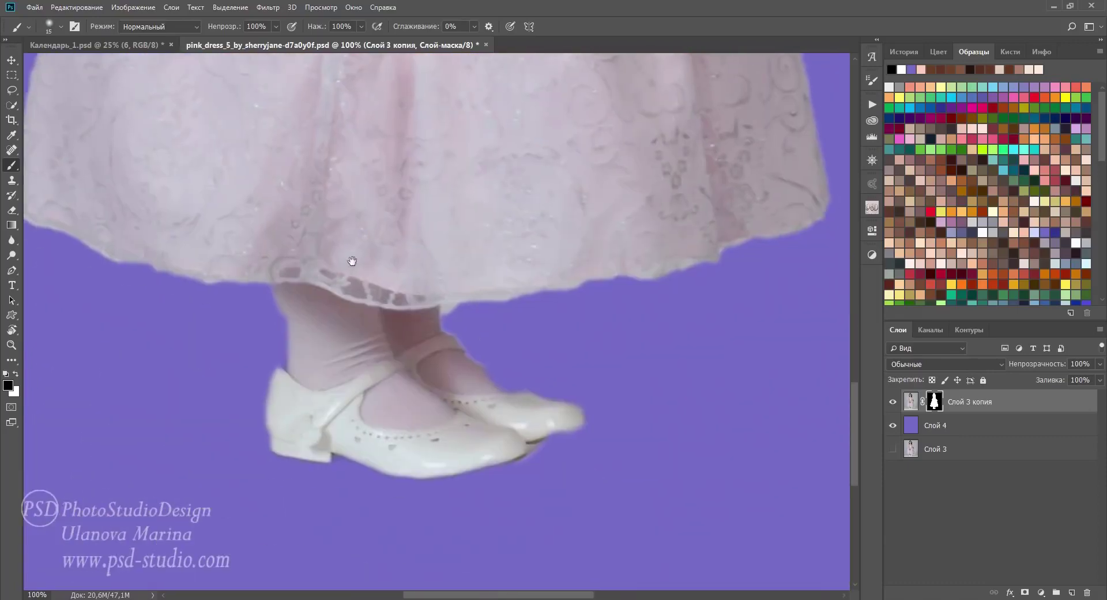
{"action": "key", "text": "]"}
{"action": "key", "text": "]"}
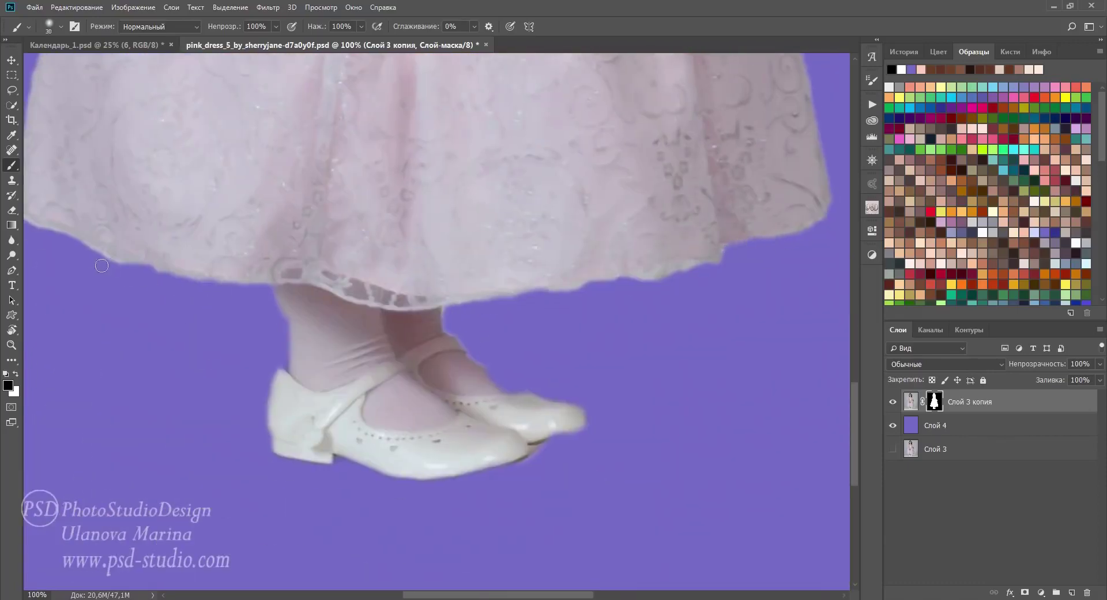
{"action": "left_click_drag", "start_coordinate": [219, 291], "coordinate": [98, 262]}
{"action": "left_click_drag", "start_coordinate": [610, 283], "coordinate": [750, 242]}
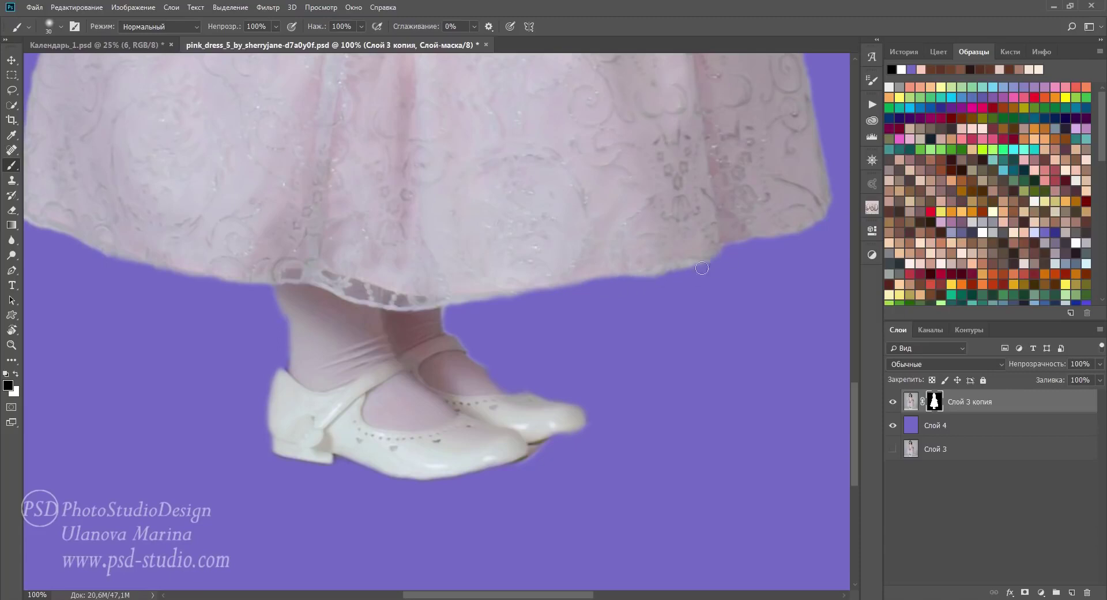
{"action": "key", "text": "x"}
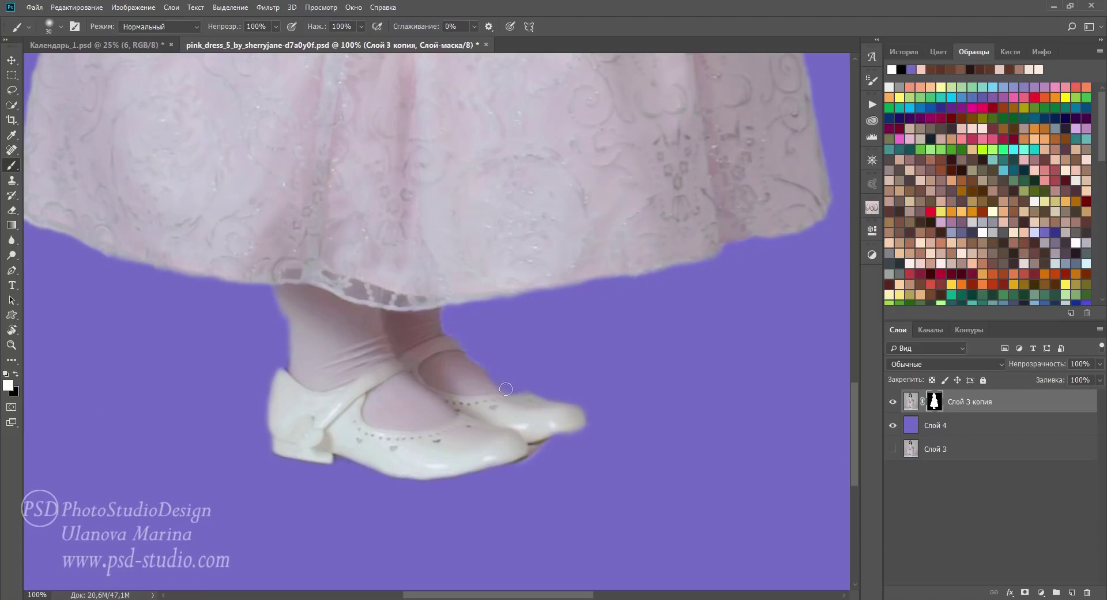
{"action": "left_click_drag", "start_coordinate": [507, 401], "coordinate": [571, 427]}
{"action": "key", "text": "x"}
{"action": "key", "text": "x"}
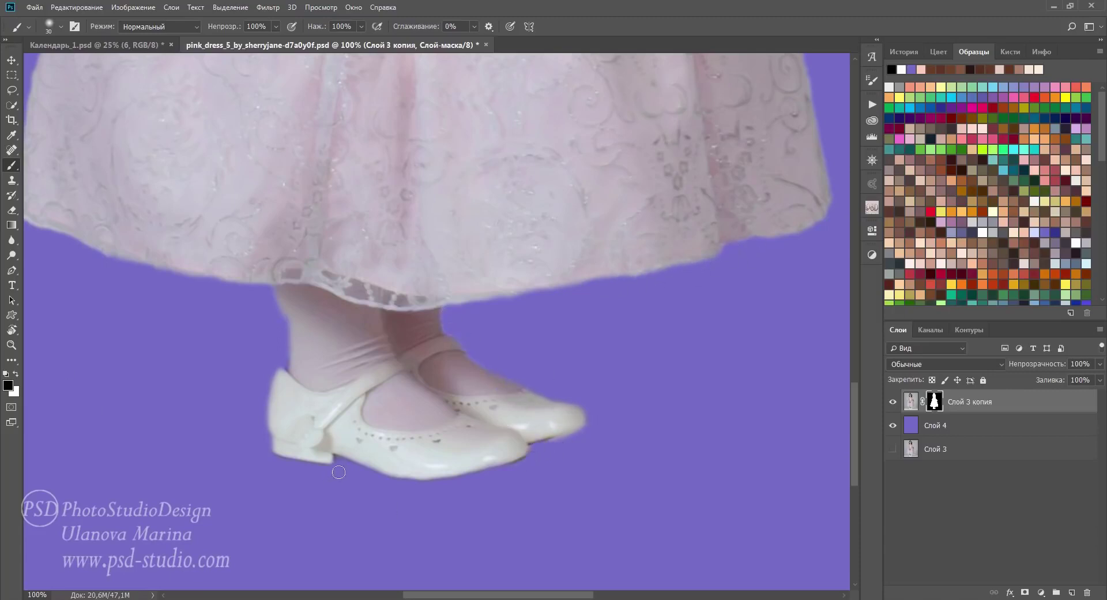
{"action": "mouse_move", "coordinate": [288, 352]}
{"action": "left_mouse_down"}
{"action": "mouse_move", "coordinate": [289, 324]}
{"action": "mouse_move", "coordinate": [272, 397]}
{"action": "left_mouse_up"}
{"action": "key", "text": "x"}
{"action": "key", "text": "x"}
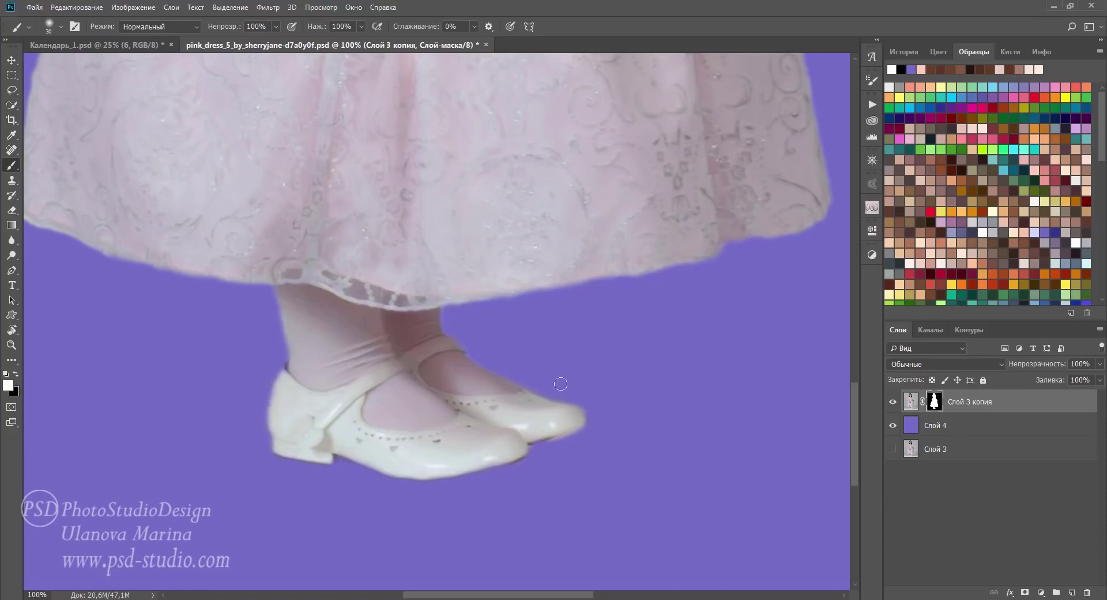
{"action": "left_click_drag", "start_coordinate": [560, 447], "coordinate": [582, 426]}
{"action": "key", "text": "x"}
{"action": "scroll", "coordinate": [538, 318], "scroll_direction": "down", "scroll_amount": 3}
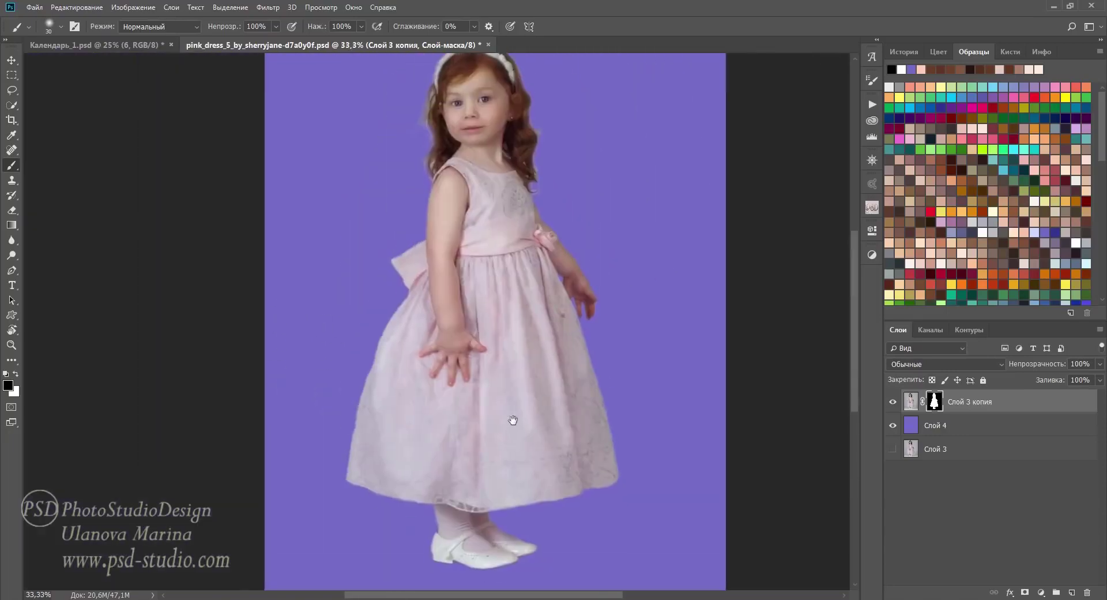
{"action": "scroll", "coordinate": [516, 360], "scroll_direction": "down", "scroll_amount": 1}
Hide the purple layer and apply the girl's layer mask permanently
{"action": "key", "text": "v"}
{"action": "left_click", "coordinate": [893, 425]}
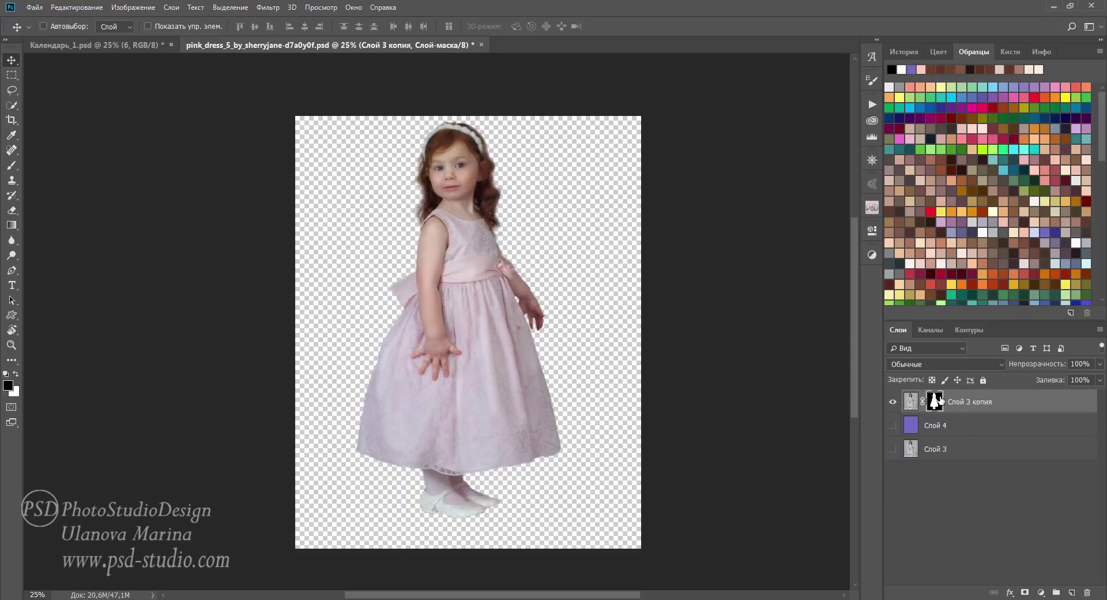
{"action": "right_click", "coordinate": [934, 401]}
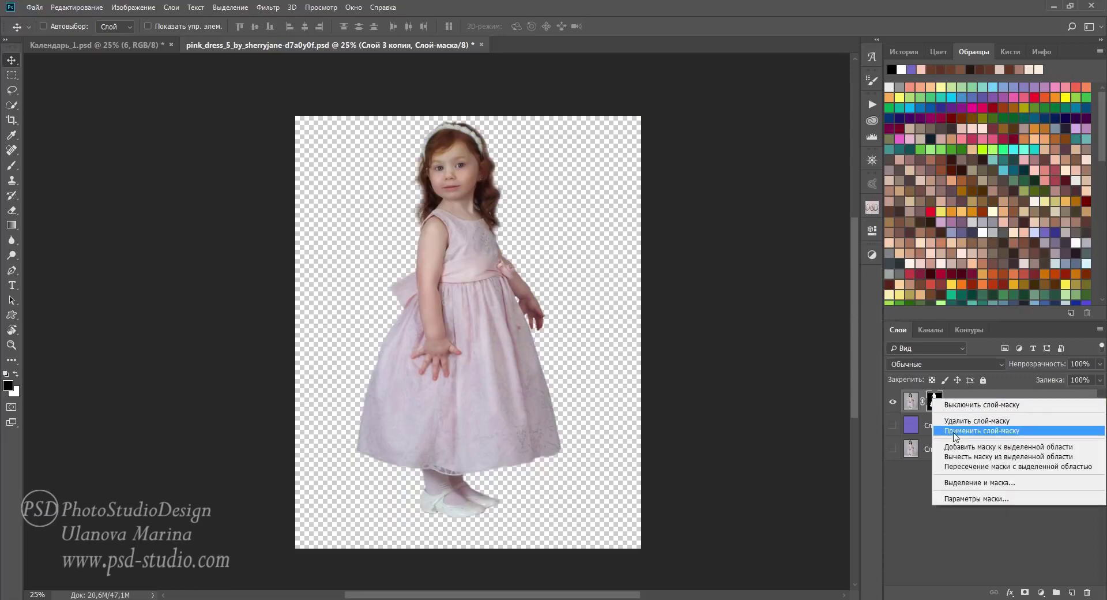
{"action": "left_click", "coordinate": [962, 433]}
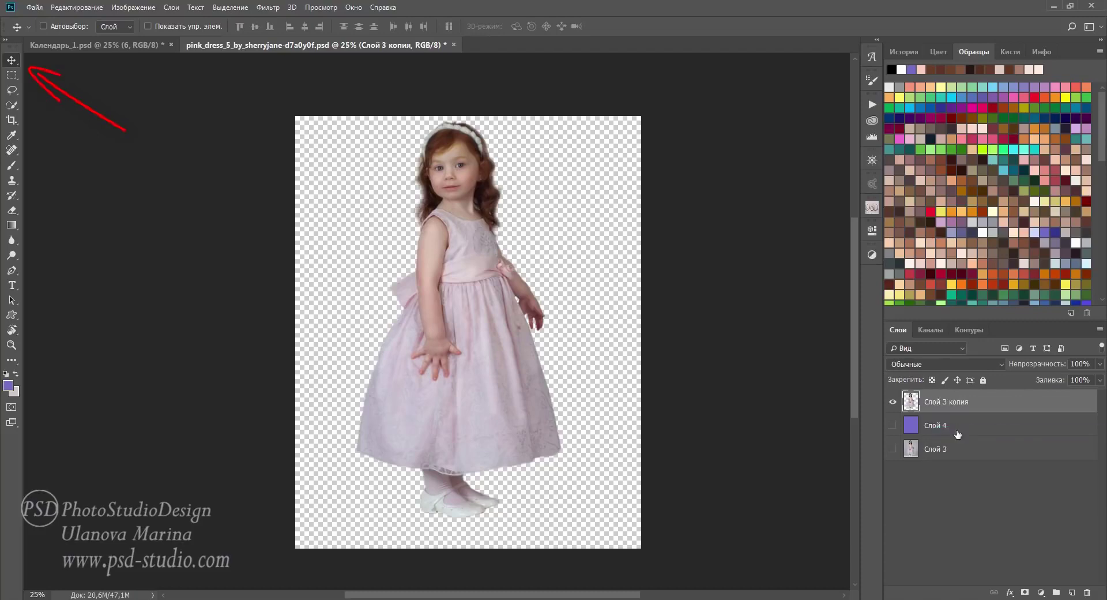
Bring the girl into Календарь_1.psd and move her layer below layer 3
{"action": "mouse_move", "coordinate": [465, 286]}
{"action": "left_mouse_down"}
{"action": "mouse_move", "coordinate": [154, 47]}
{"action": "mouse_move", "coordinate": [390, 241]}
{"action": "left_mouse_up"}
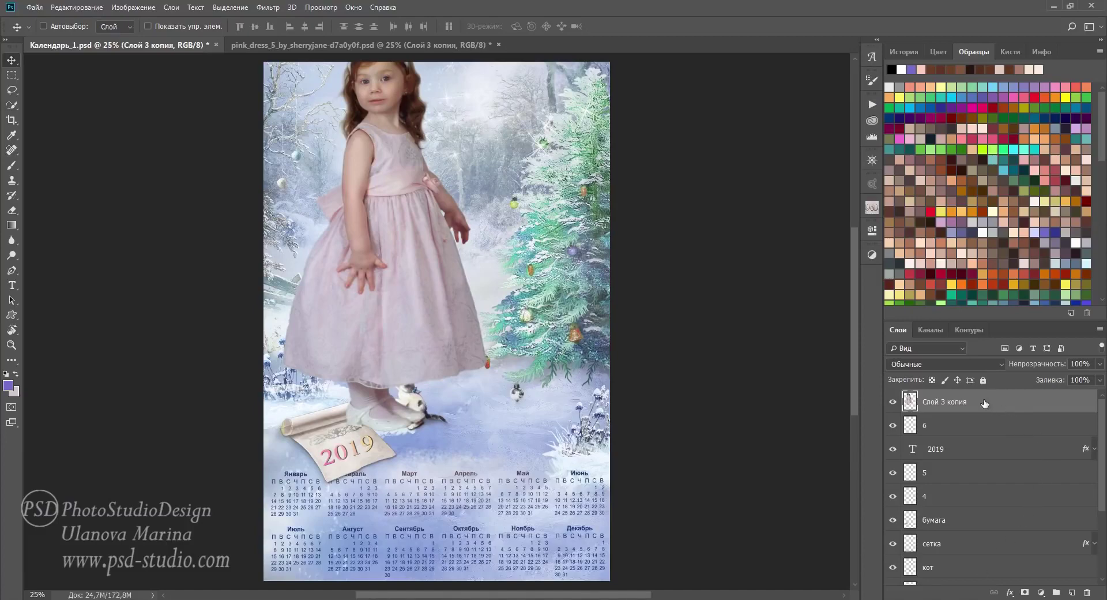
{"action": "left_click_drag", "start_coordinate": [985, 404], "coordinate": [978, 571]}
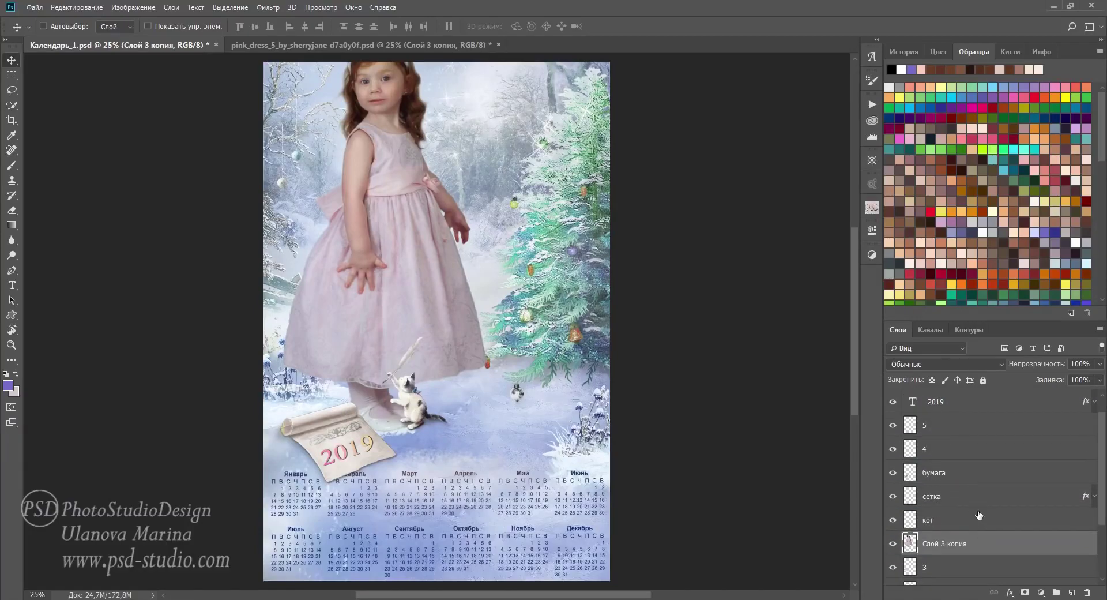
{"action": "left_click_drag", "start_coordinate": [966, 507], "coordinate": [965, 522]}
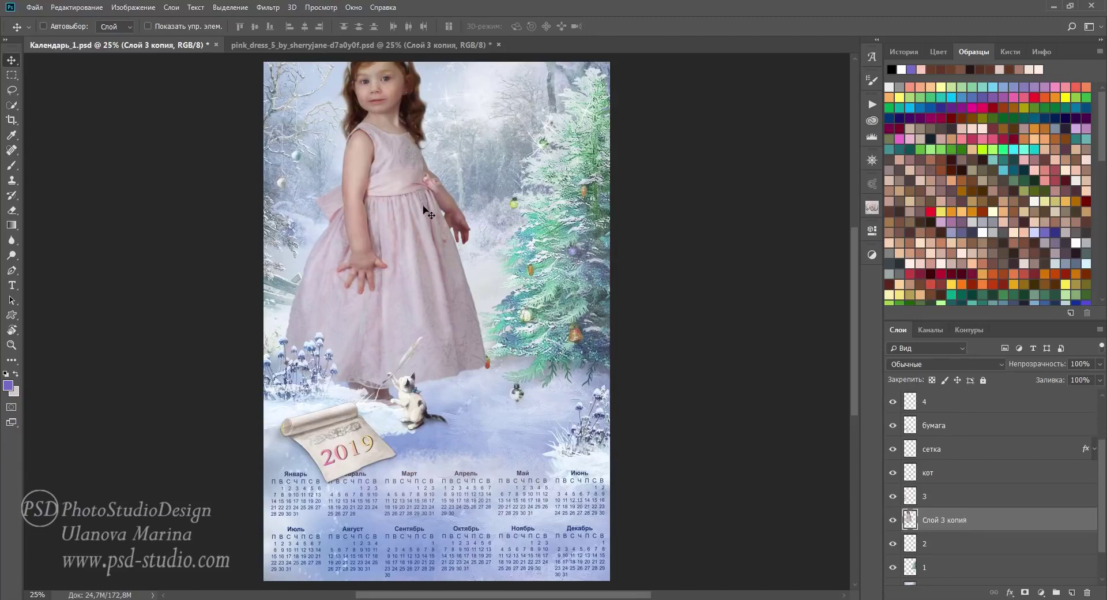
{"action": "scroll", "coordinate": [429, 213], "scroll_direction": "down", "scroll_amount": 1}
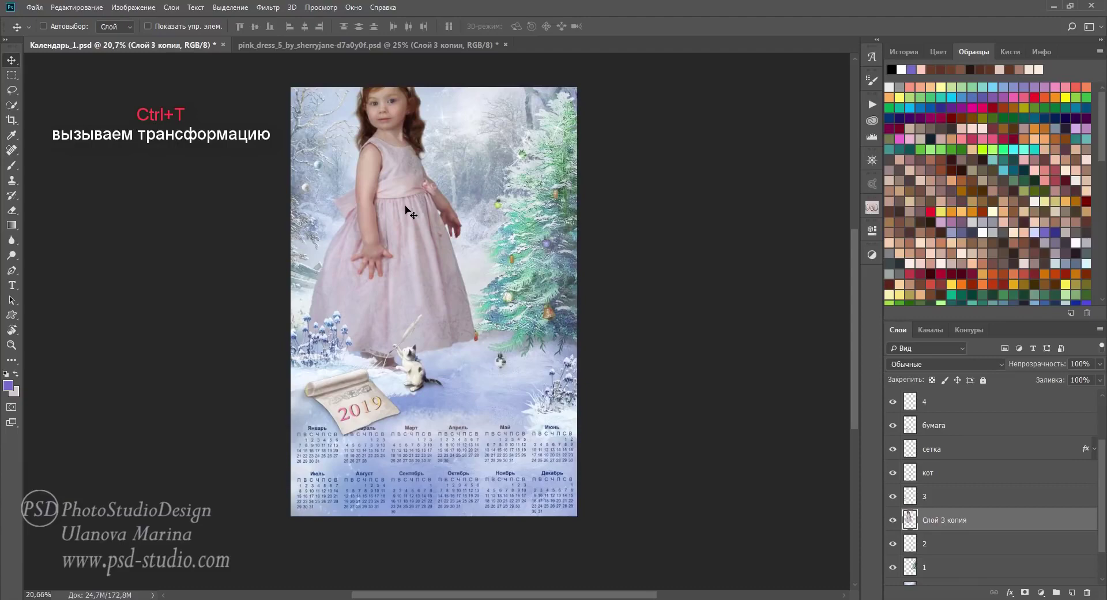
Scale the girl to about 71% left of the fir tree, then duplicate her layer
{"action": "key", "text": "ctrl+t"}
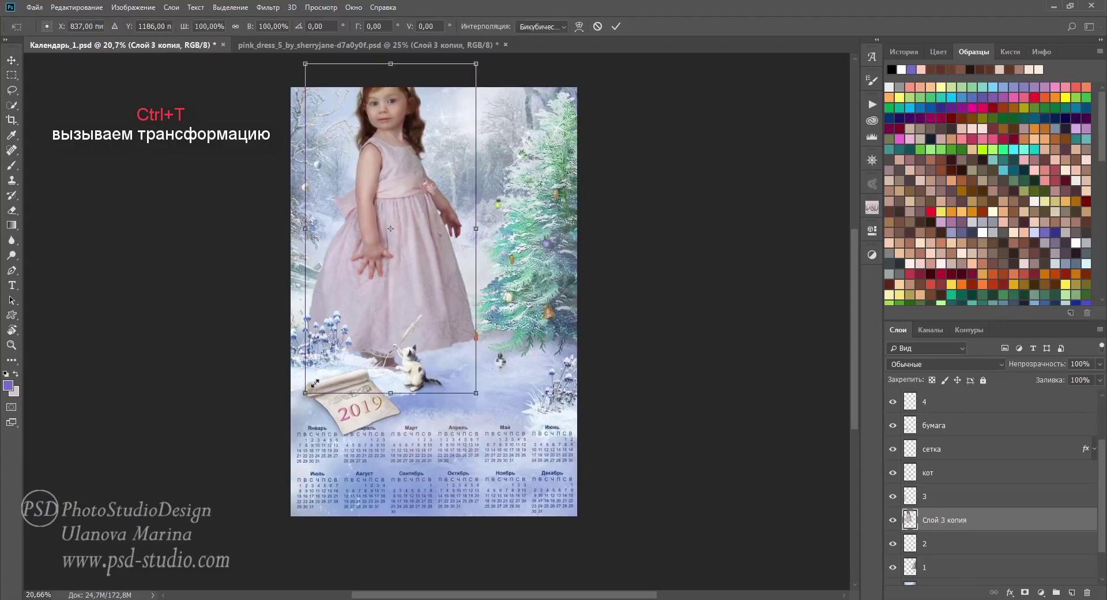
{"action": "left_click_drag", "start_coordinate": [315, 383], "coordinate": [369, 279]}
{"action": "left_click_drag", "start_coordinate": [409, 240], "coordinate": [396, 317]}
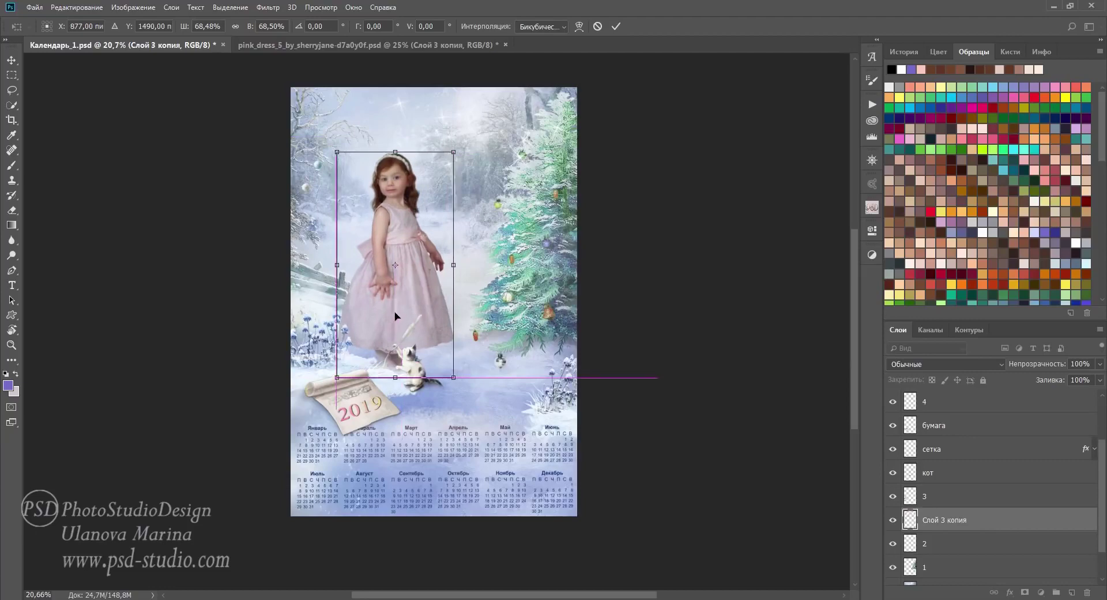
{"action": "left_click_drag", "start_coordinate": [451, 154], "coordinate": [455, 148]}
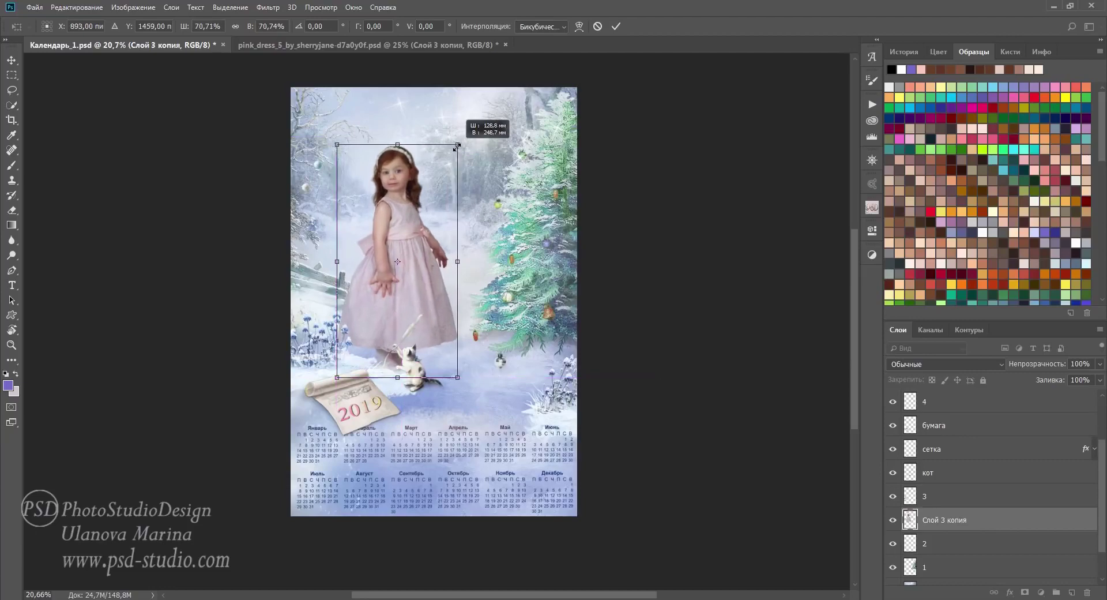
{"action": "left_click_drag", "start_coordinate": [400, 323], "coordinate": [397, 316]}
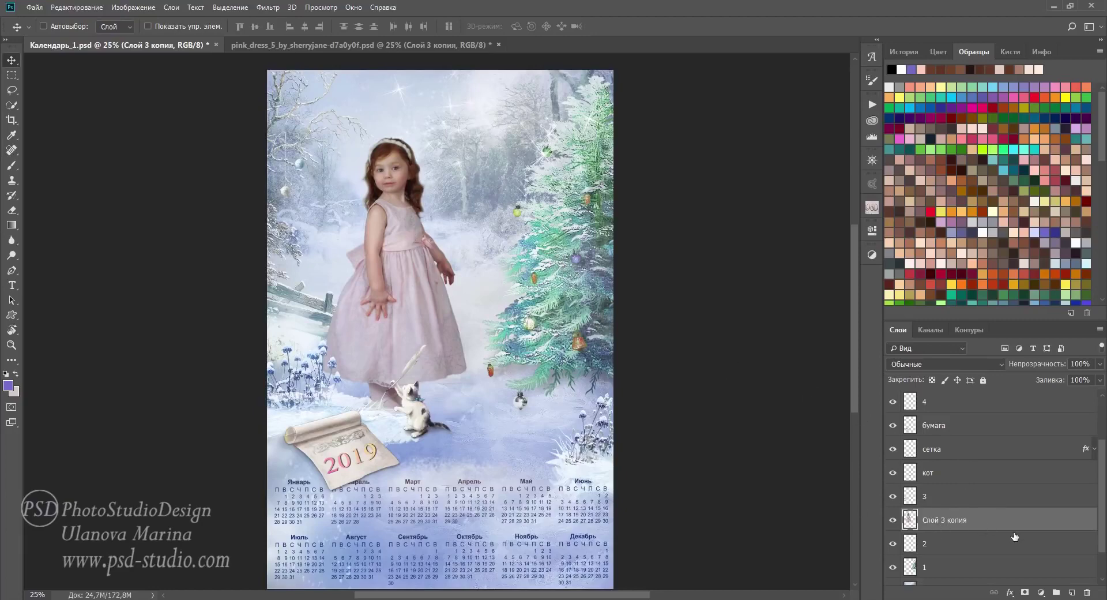
{"action": "left_click_drag", "start_coordinate": [1045, 523], "coordinate": [1072, 589]}
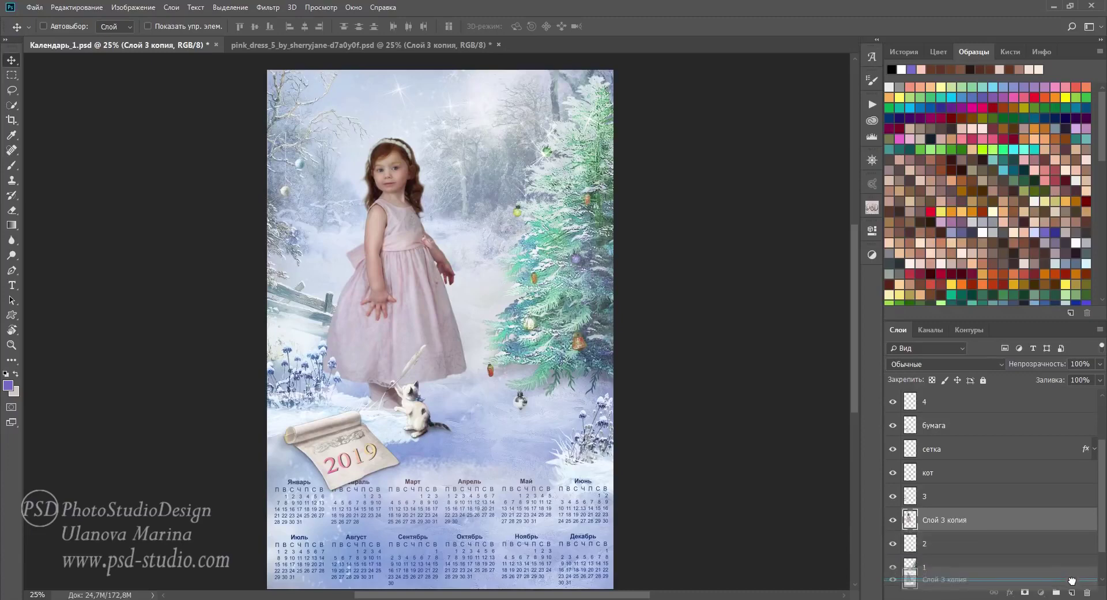
Apply Match Color from Календарь_1.psd layer фон with intensity 54 and luminance 92
{"action": "left_click", "coordinate": [134, 7]}
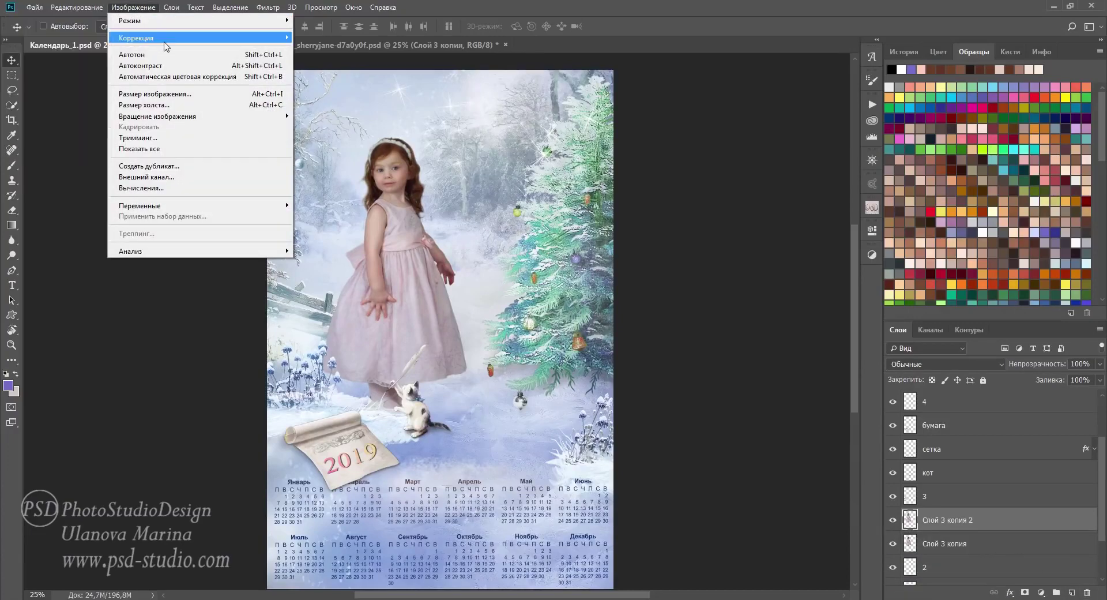
{"action": "mouse_move", "coordinate": [137, 37]}
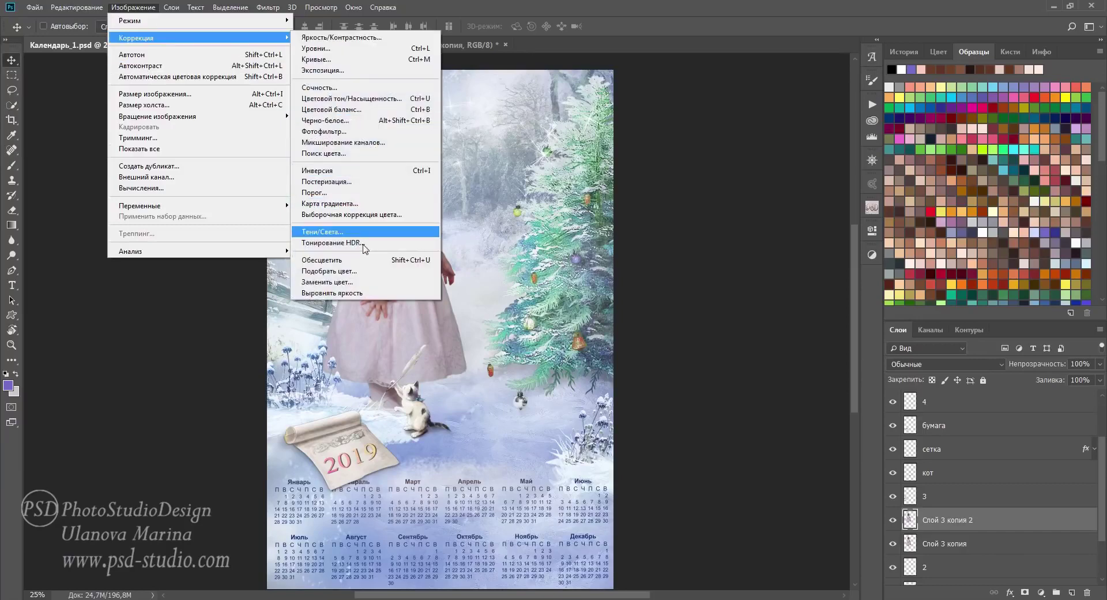
{"action": "left_click", "coordinate": [361, 277]}
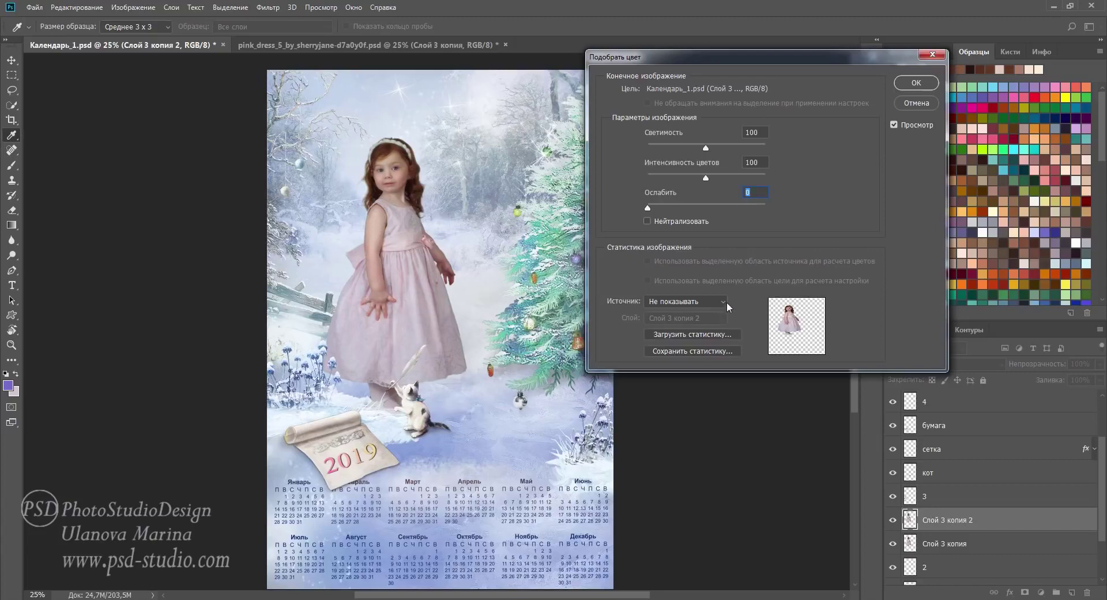
{"action": "left_click", "coordinate": [724, 301]}
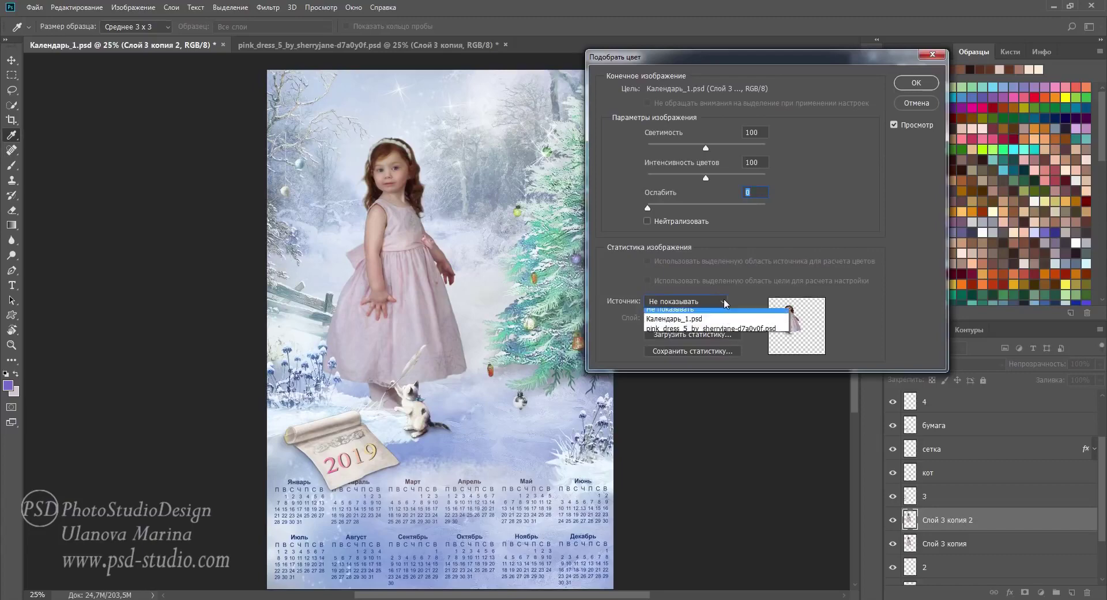
{"action": "left_click", "coordinate": [700, 322]}
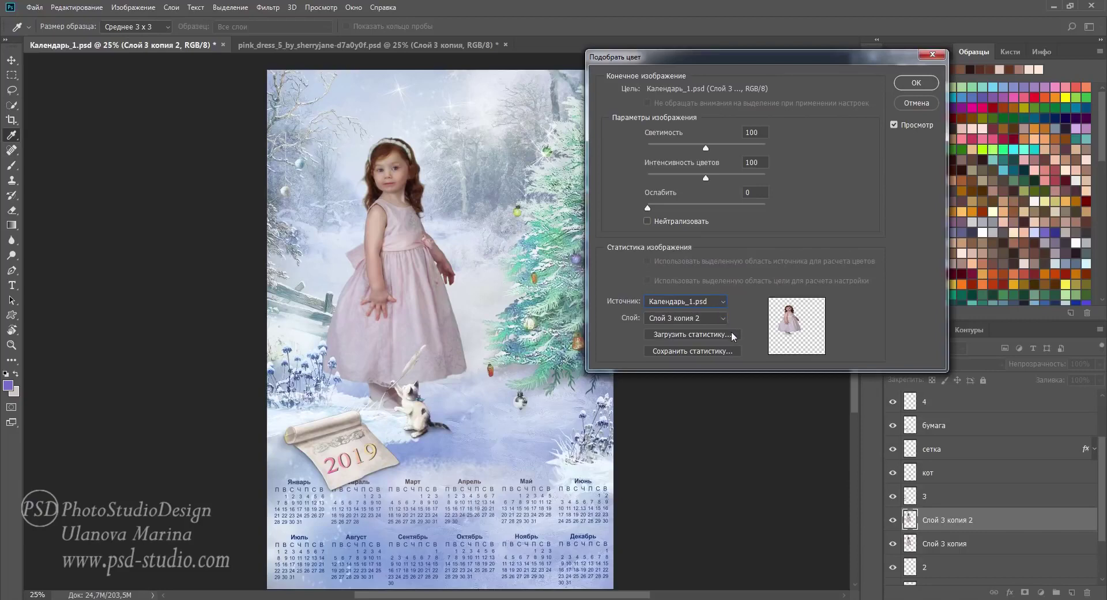
{"action": "left_click", "coordinate": [723, 318]}
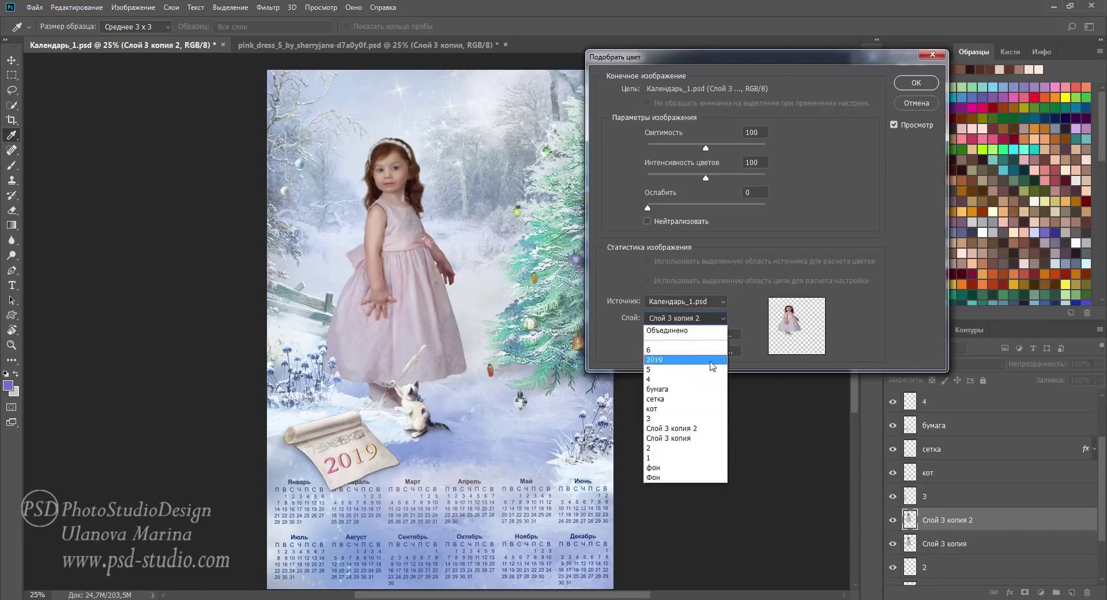
{"action": "left_click", "coordinate": [670, 470]}
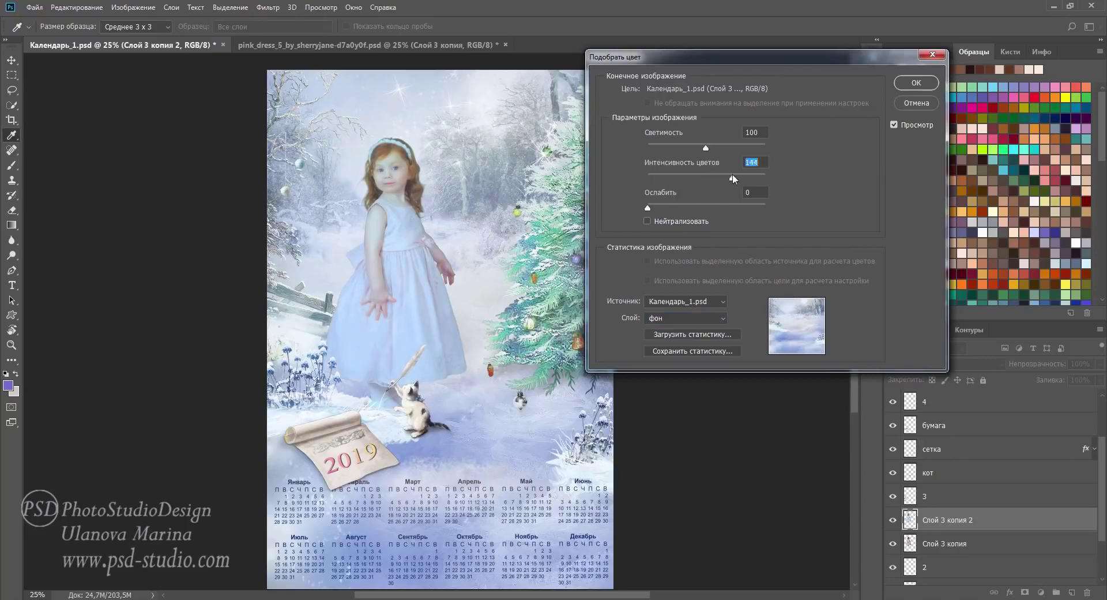
{"action": "left_click_drag", "start_coordinate": [733, 175], "coordinate": [678, 176]}
{"action": "left_click_drag", "start_coordinate": [718, 147], "coordinate": [702, 149]}
{"action": "left_click", "coordinate": [900, 85]}
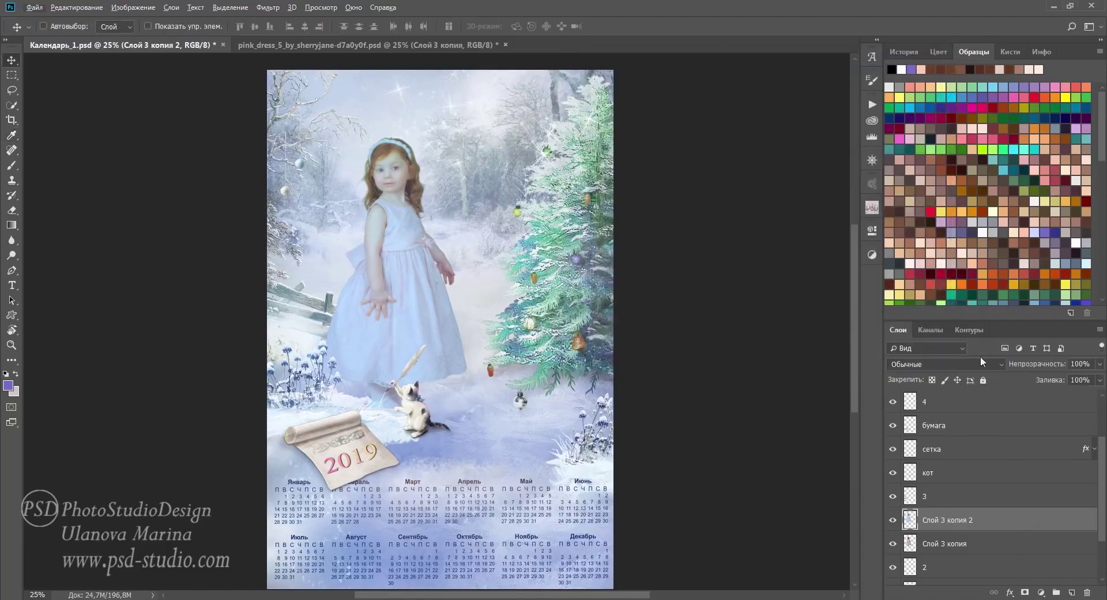
Set the girl copy's blend mode to Мягкий свет (Soft Light) and compare it on and off
{"action": "left_click", "coordinate": [963, 366]}
{"action": "left_click", "coordinate": [937, 205]}
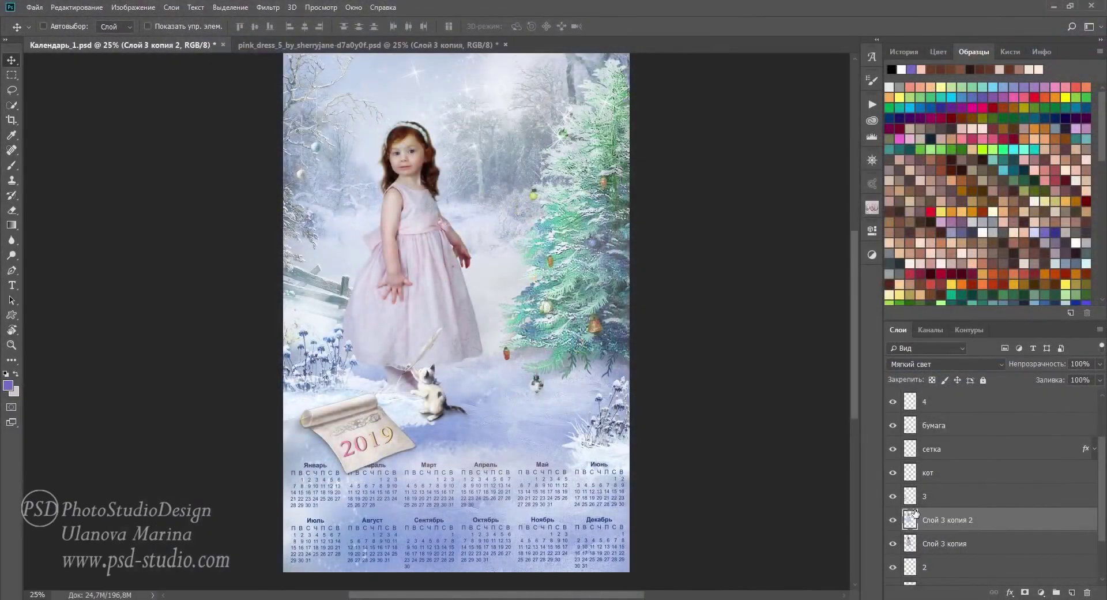
{"action": "left_click", "coordinate": [893, 524]}
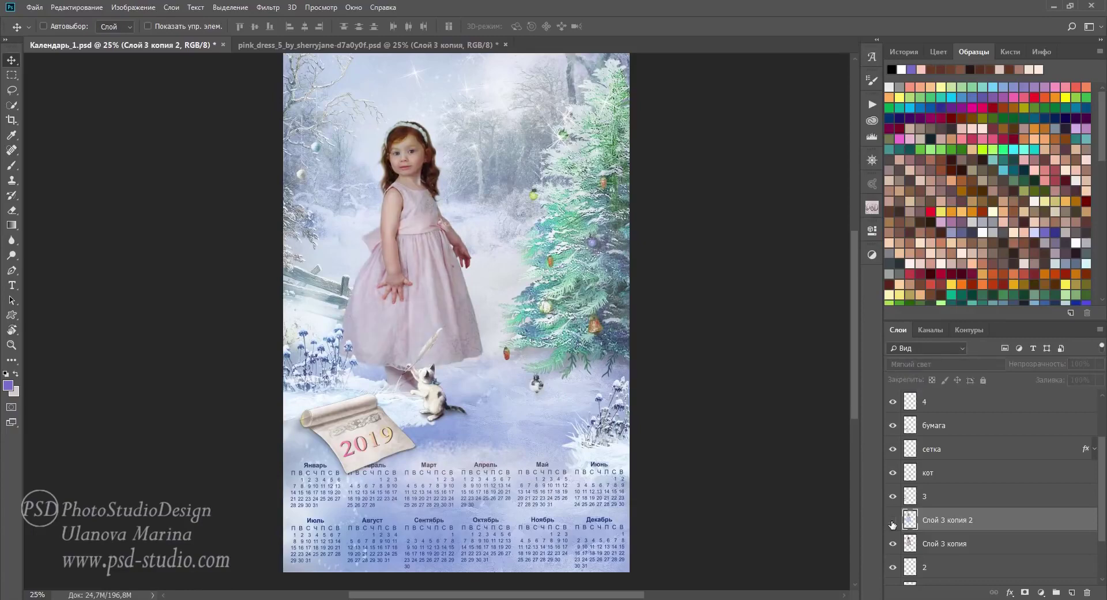
{"action": "left_click", "coordinate": [892, 521]}
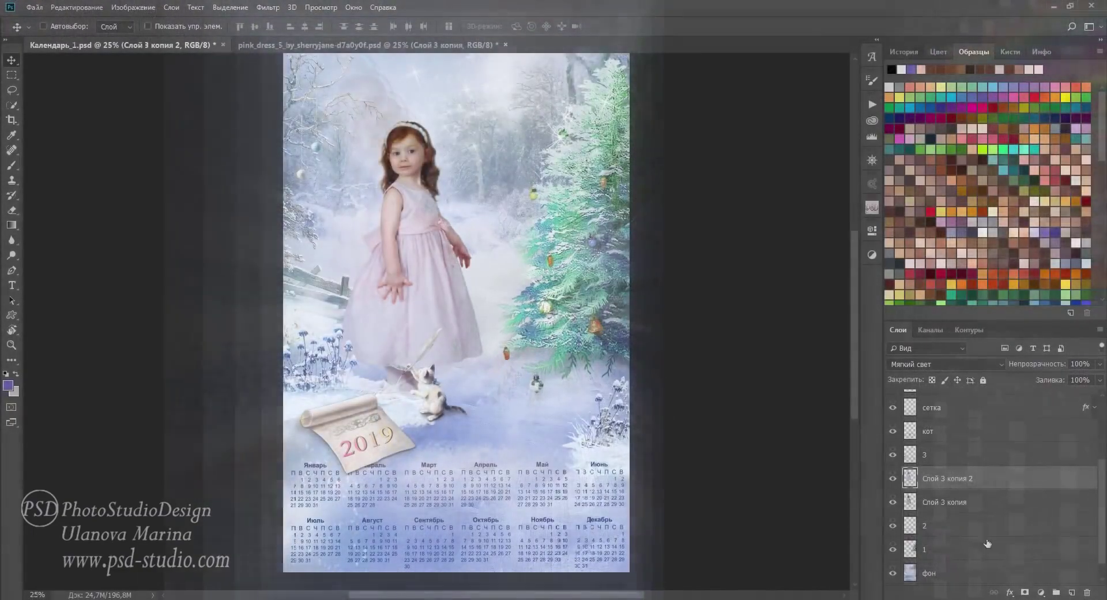
{"action": "left_click", "coordinate": [974, 529]}
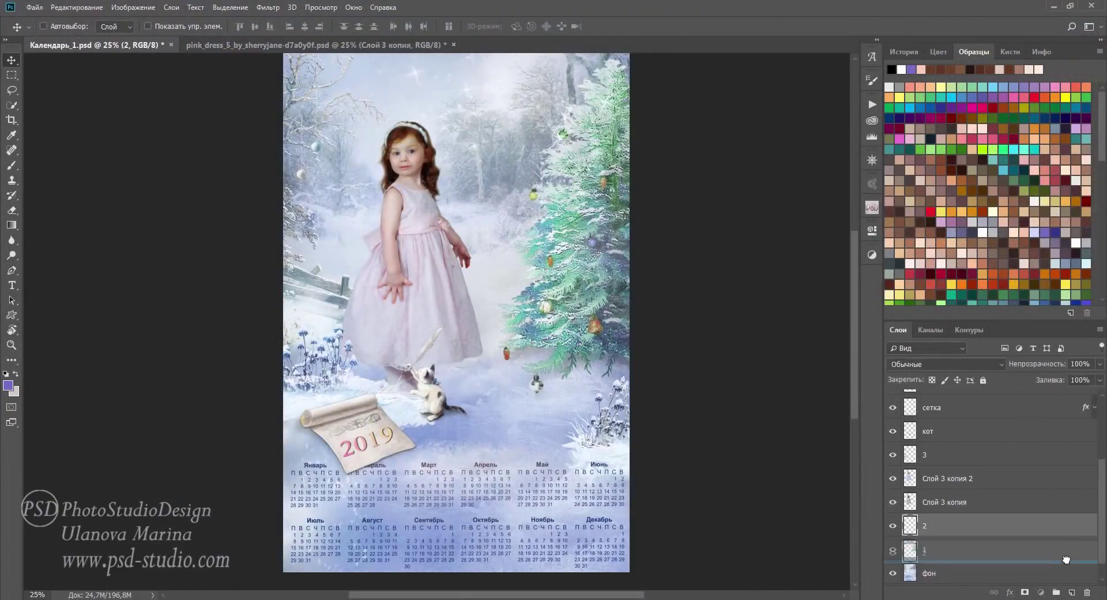
Make two copies of sparkle layer 2 and position them on the picture
{"action": "left_click_drag", "start_coordinate": [1048, 530], "coordinate": [1071, 593]}
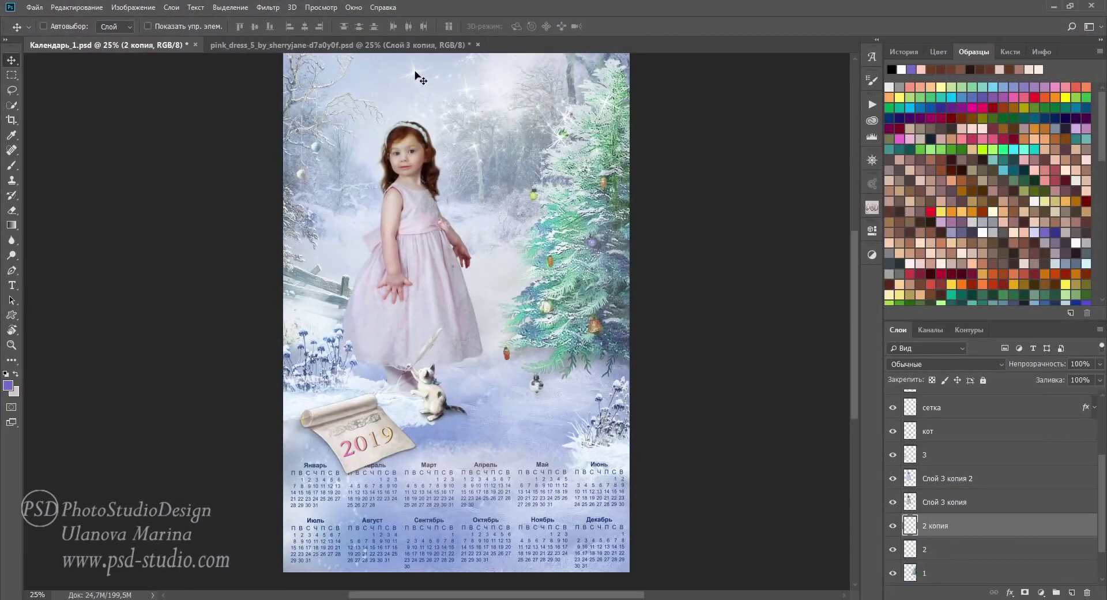
{"action": "mouse_move", "coordinate": [422, 78]}
{"action": "left_mouse_down"}
{"action": "mouse_move", "coordinate": [482, 385]}
{"action": "mouse_move", "coordinate": [540, 387]}
{"action": "left_mouse_up"}
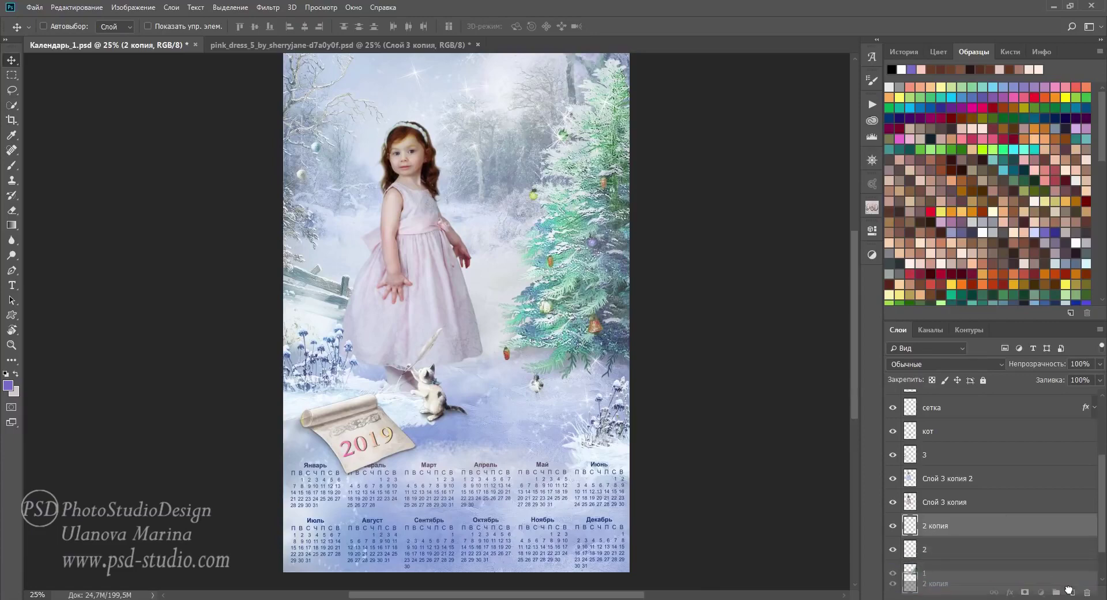
{"action": "key", "text": "ctrl+j"}
{"action": "mouse_move", "coordinate": [577, 412]}
{"action": "left_mouse_down"}
{"action": "mouse_move", "coordinate": [367, 341]}
{"action": "mouse_move", "coordinate": [219, 316]}
{"action": "left_mouse_up"}
Move 2 копия 2 between layers 6 and 2019, with its sparkles on the upper dress
{"action": "left_click_drag", "start_coordinate": [992, 507], "coordinate": [989, 398]}
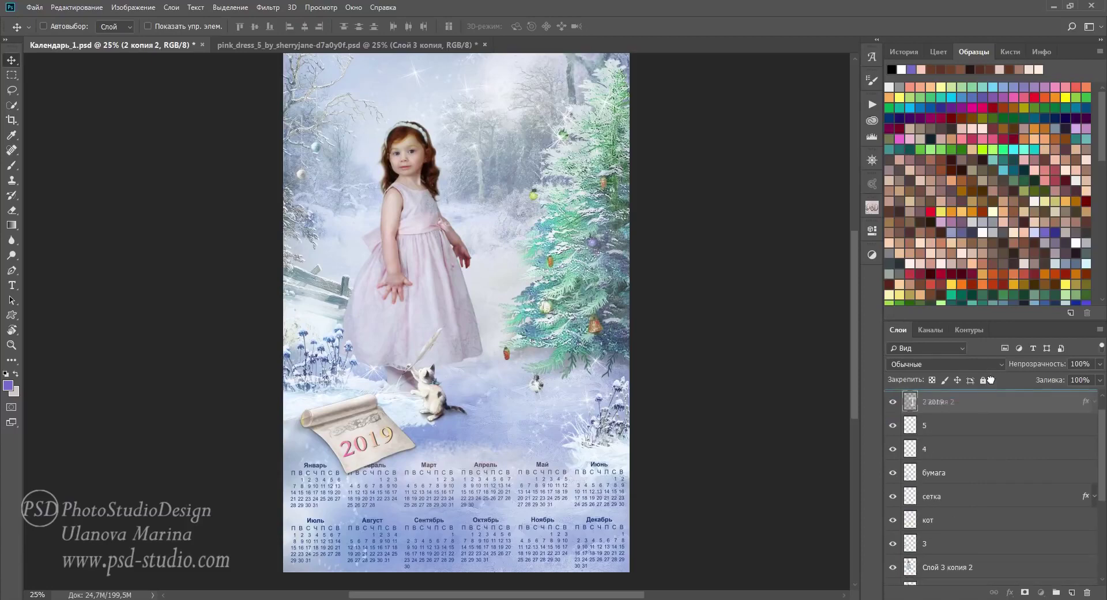
{"action": "left_click_drag", "start_coordinate": [989, 398], "coordinate": [989, 410]}
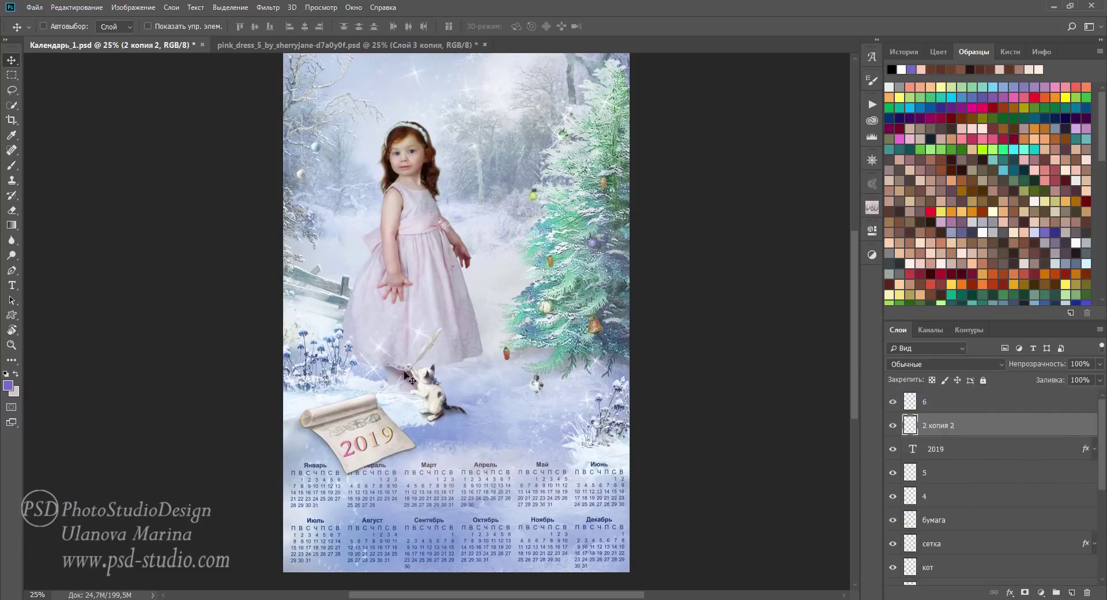
{"action": "mouse_move", "coordinate": [392, 358]}
{"action": "left_mouse_down"}
{"action": "mouse_move", "coordinate": [429, 280]}
{"action": "mouse_move", "coordinate": [309, 160]}
{"action": "left_mouse_up"}
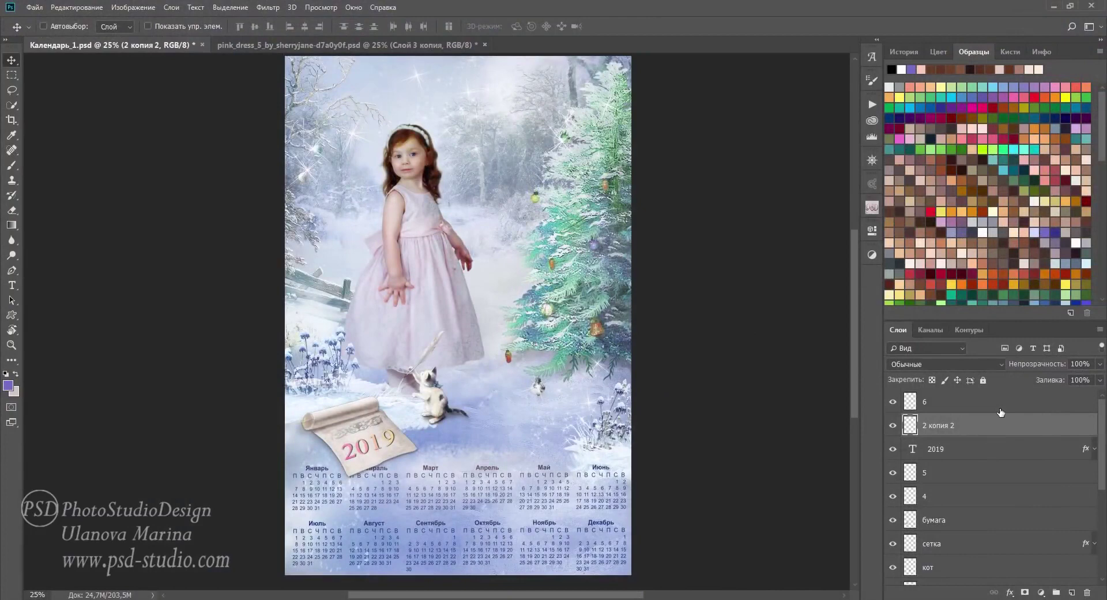
{"action": "left_click", "coordinate": [1001, 410]}
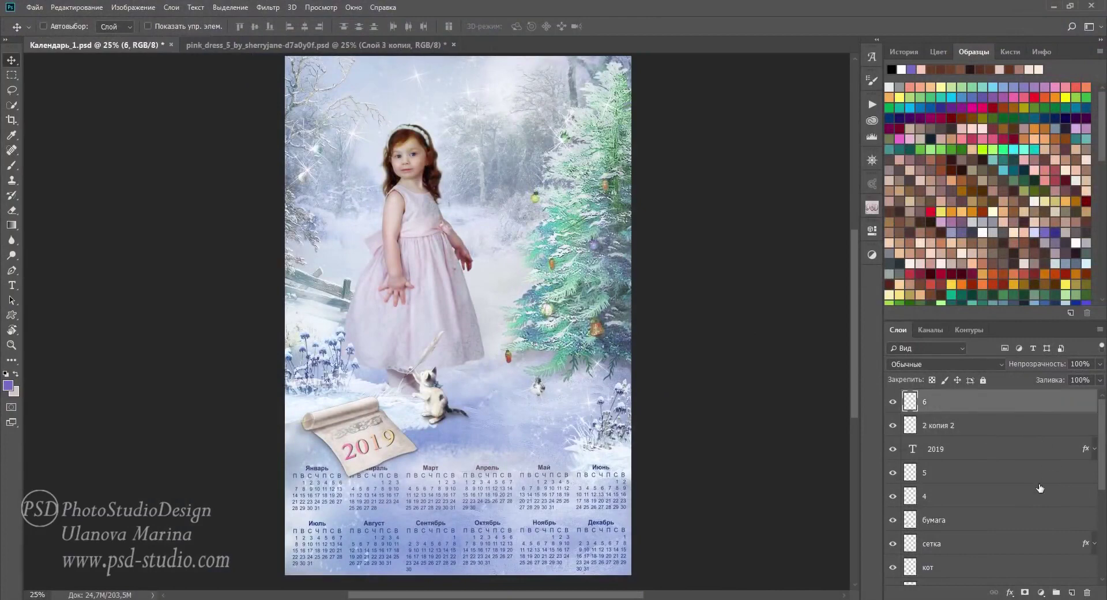
{"action": "left_click", "coordinate": [1041, 590]}
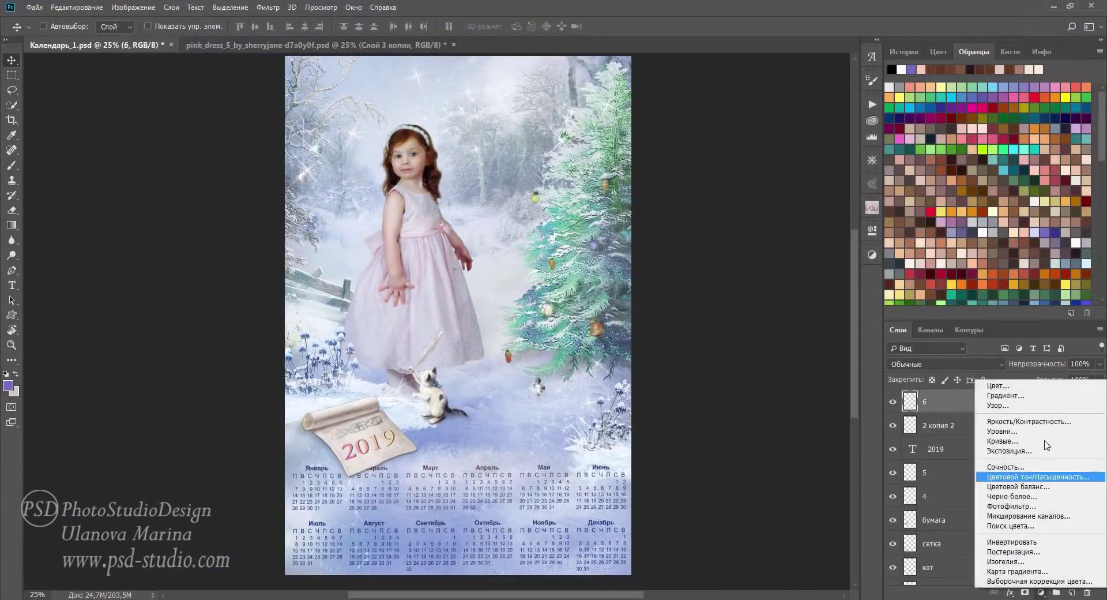
Add a Gradient Fill layer with default settings and set its blend mode to Soft Light (Мягкий свет)
{"action": "left_click", "coordinate": [1026, 397]}
{"action": "left_click", "coordinate": [888, 264]}
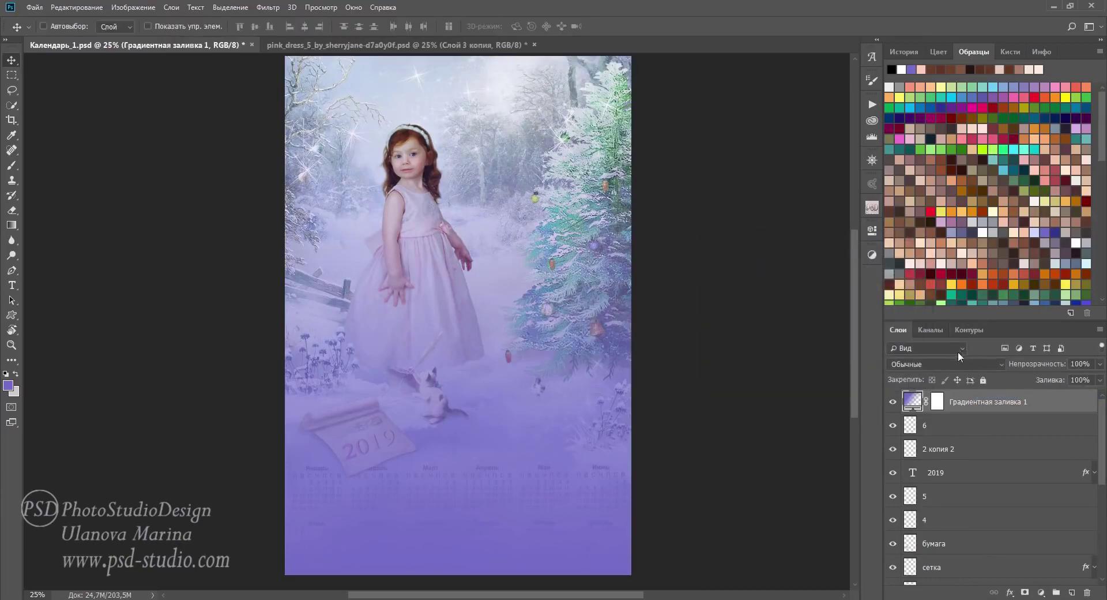
{"action": "left_click", "coordinate": [954, 363]}
{"action": "left_click", "coordinate": [940, 205]}
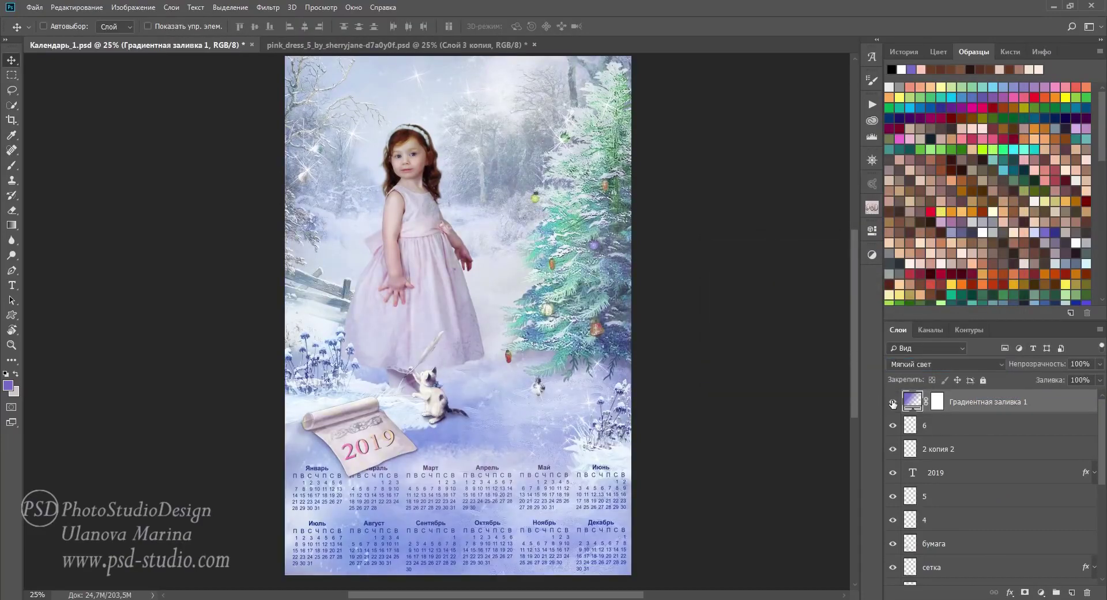
Change the fill's gradient to Кобальт — железо 1, then toggle its visibility to compare
{"action": "double_click", "coordinate": [910, 399]}
{"action": "left_click", "coordinate": [808, 264]}
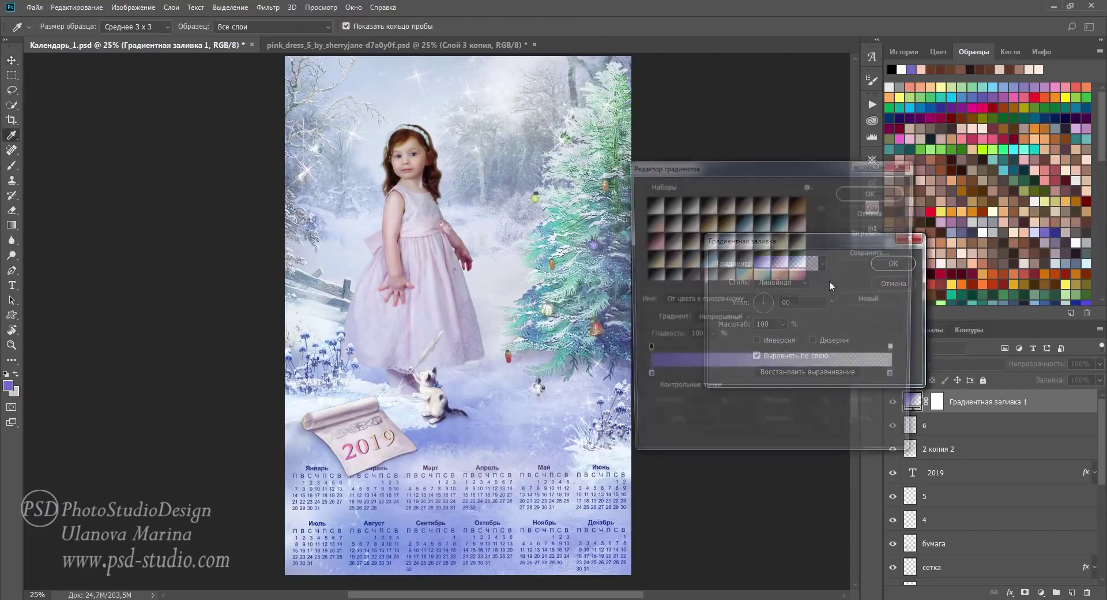
{"action": "left_click", "coordinate": [785, 260]}
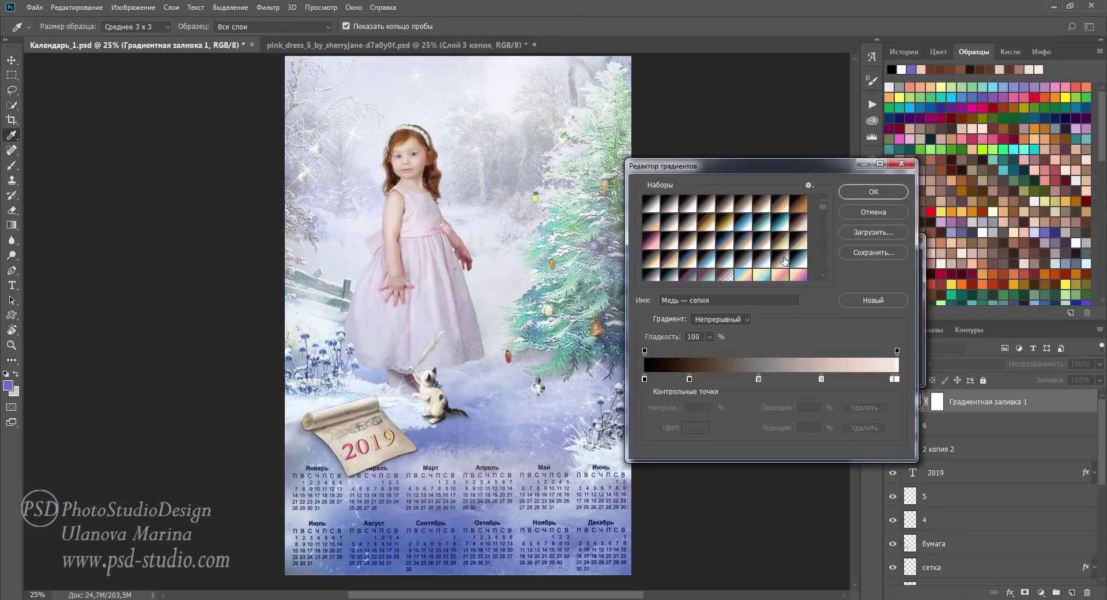
{"action": "left_click", "coordinate": [801, 258]}
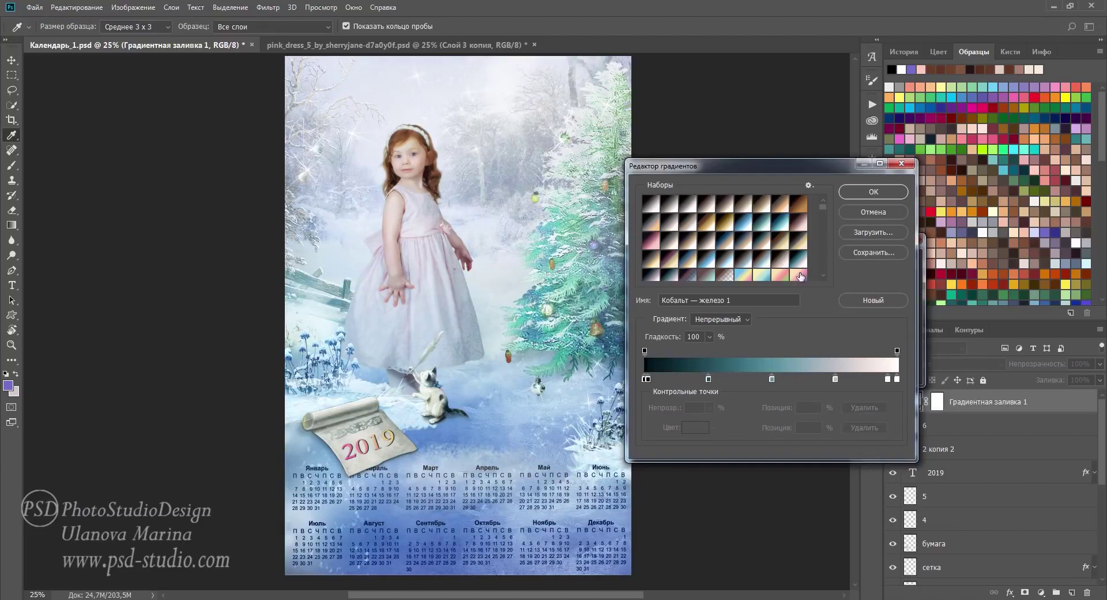
{"action": "left_click", "coordinate": [880, 192]}
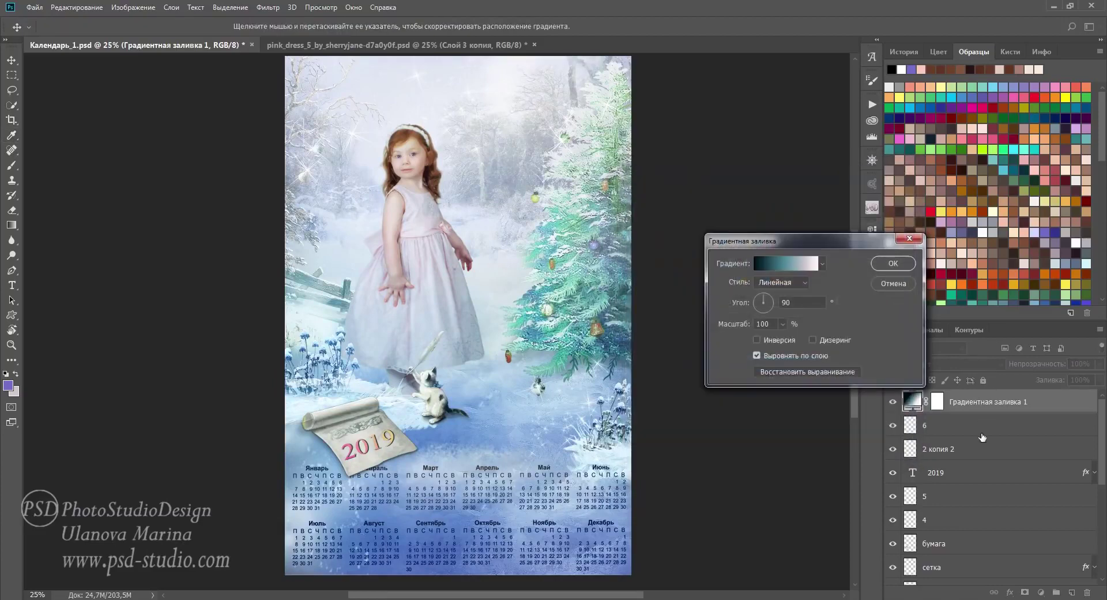
{"action": "left_click", "coordinate": [885, 257]}
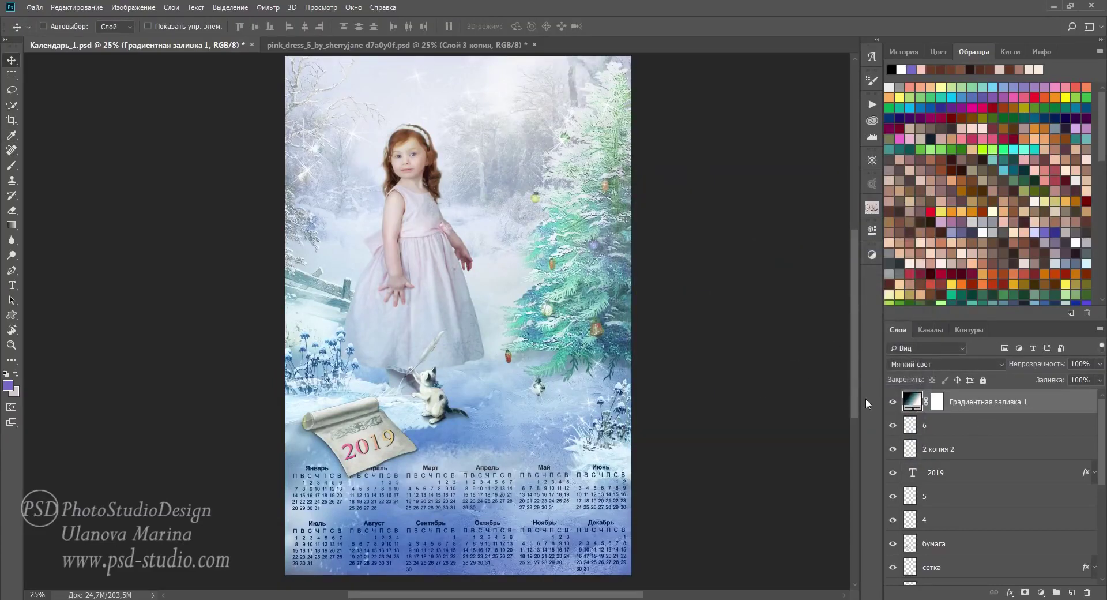
{"action": "left_click", "coordinate": [892, 402]}
{"action": "left_click", "coordinate": [892, 401]}
With a size-175 brush, paint the gradient fill's mask off the girl's face and right arm
{"action": "left_click", "coordinate": [935, 400]}
{"action": "key", "text": "b"}
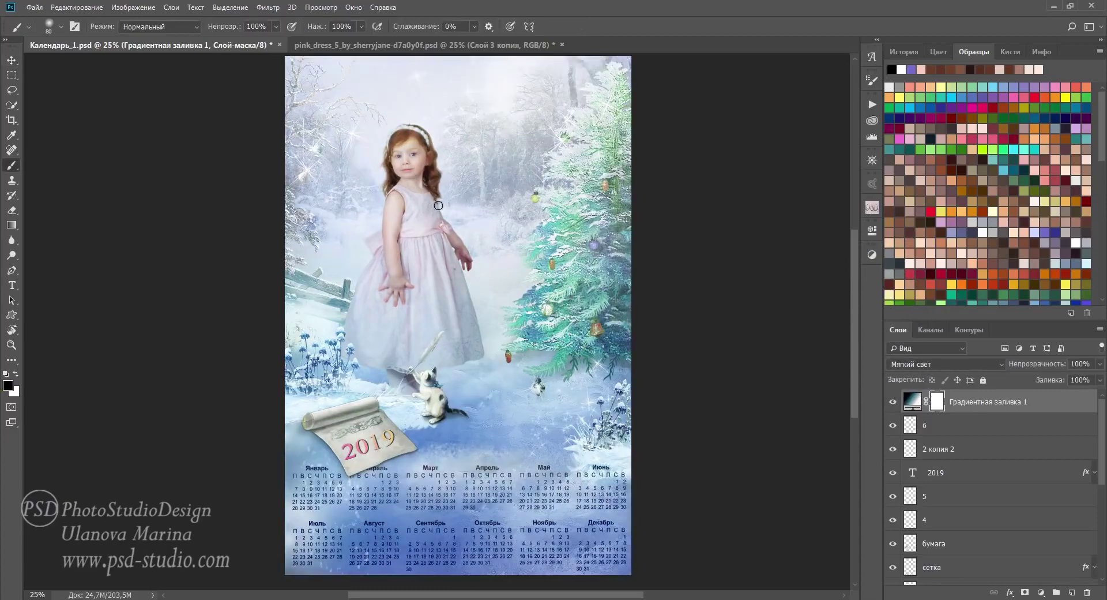
{"action": "key", "text": "bracketright"}
{"action": "key", "text": "bracketright"}
{"action": "key", "text": "bracketright"}
{"action": "left_click_drag", "start_coordinate": [409, 152], "coordinate": [398, 290]}
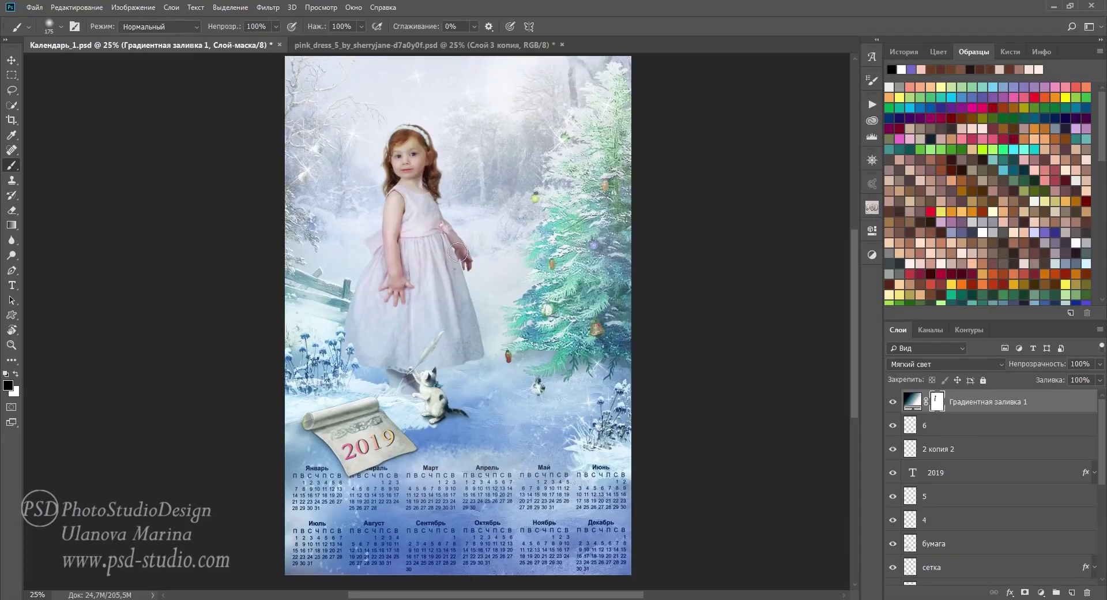
{"action": "left_click_drag", "start_coordinate": [454, 242], "coordinate": [470, 260]}
Toggle the gradient fill off and on to compare the toning, then pan the view
{"action": "scroll", "coordinate": [609, 345], "scroll_direction": "down", "scroll_amount": 1}
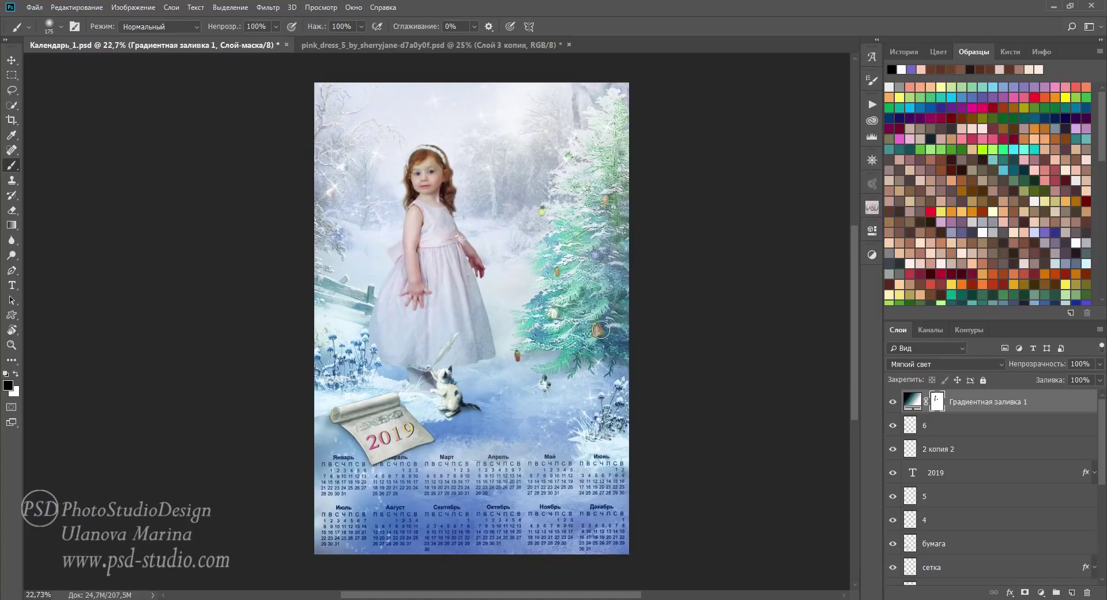
{"action": "left_click", "coordinate": [892, 401]}
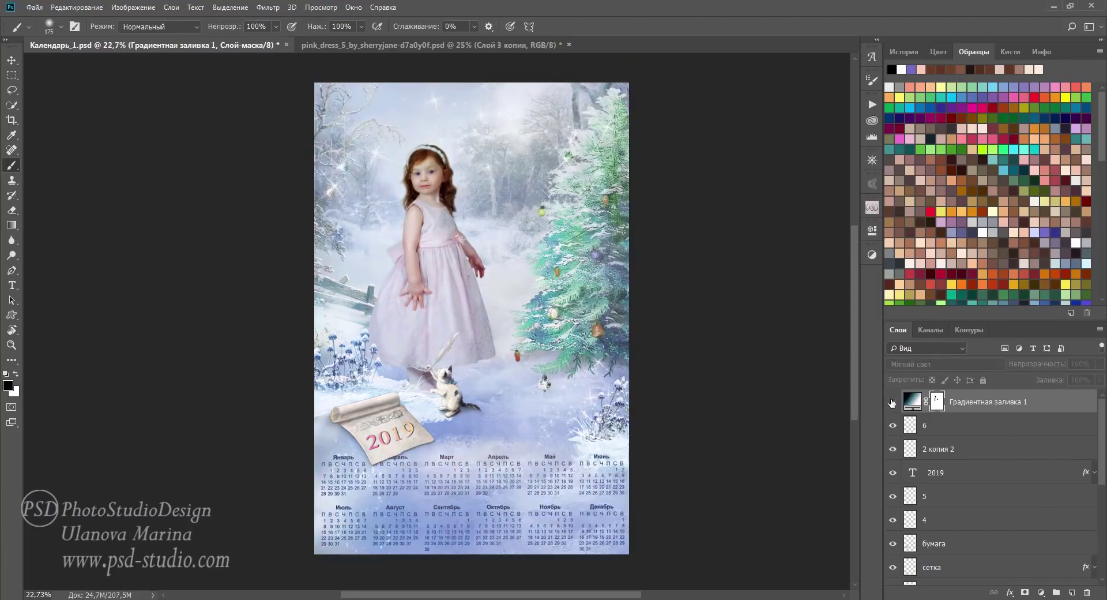
{"action": "left_click", "coordinate": [893, 402]}
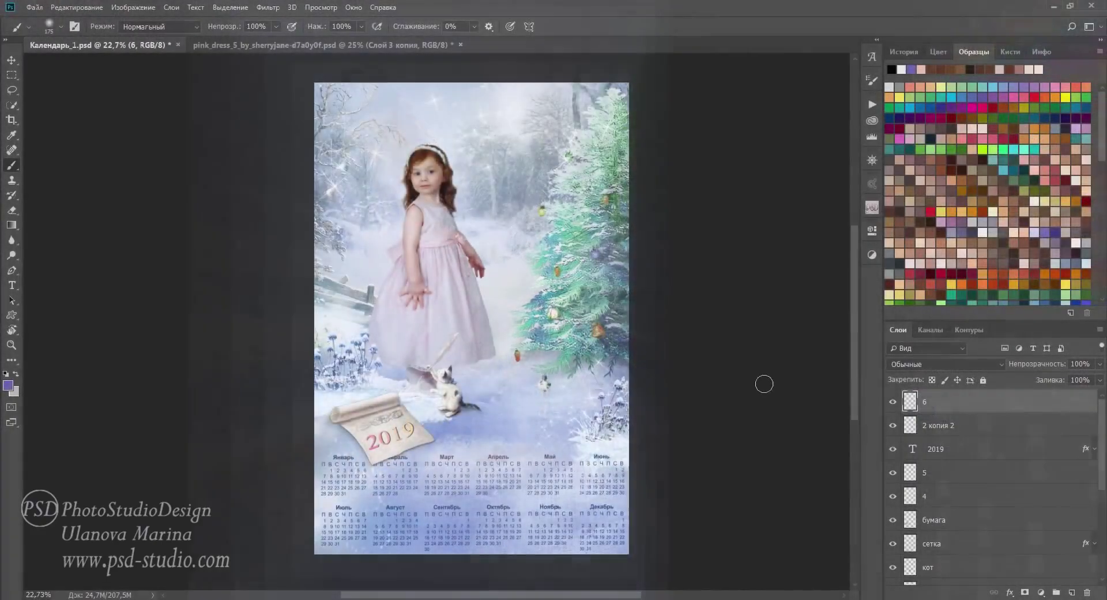
{"action": "left_click_drag", "start_coordinate": [727, 384], "coordinate": [719, 365]}
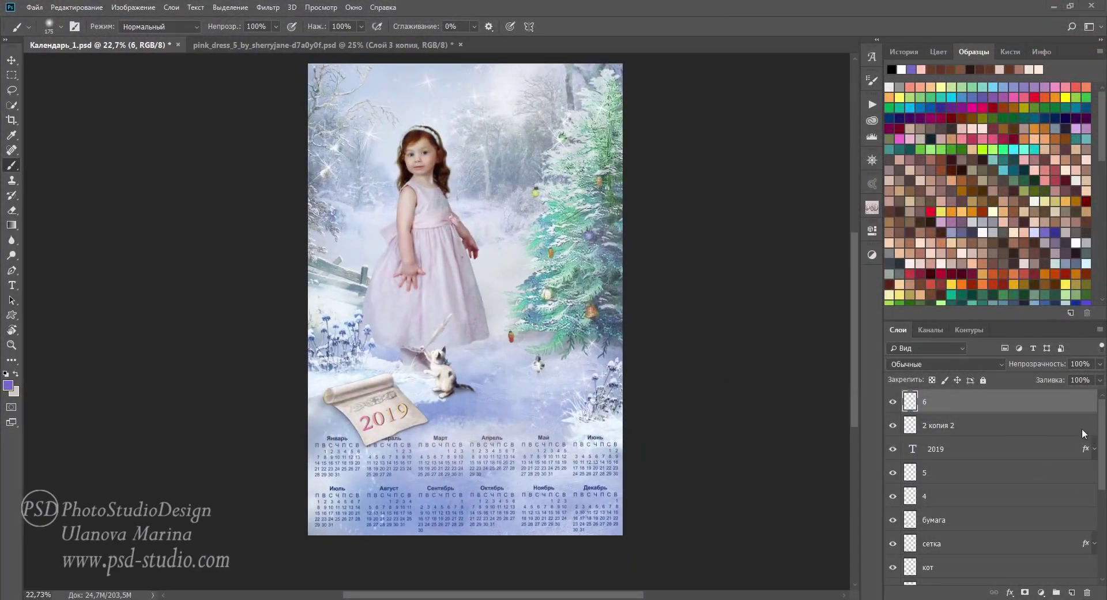
Open the Gradient Overlay effect's gradient editor for the 2019 title layer
{"action": "left_click", "coordinate": [964, 455]}
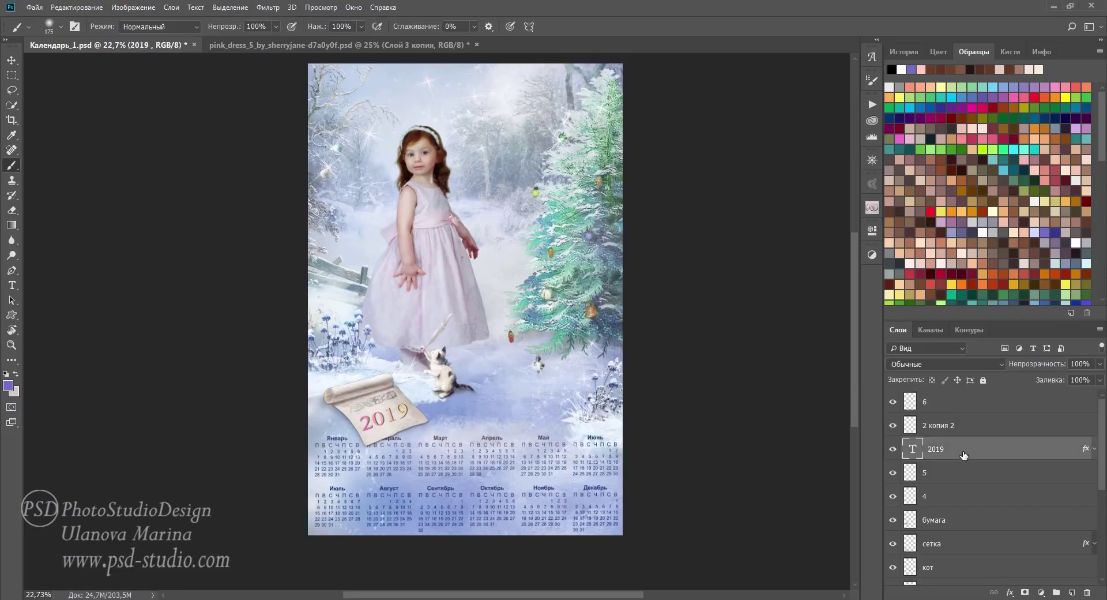
{"action": "left_click", "coordinate": [1094, 451]}
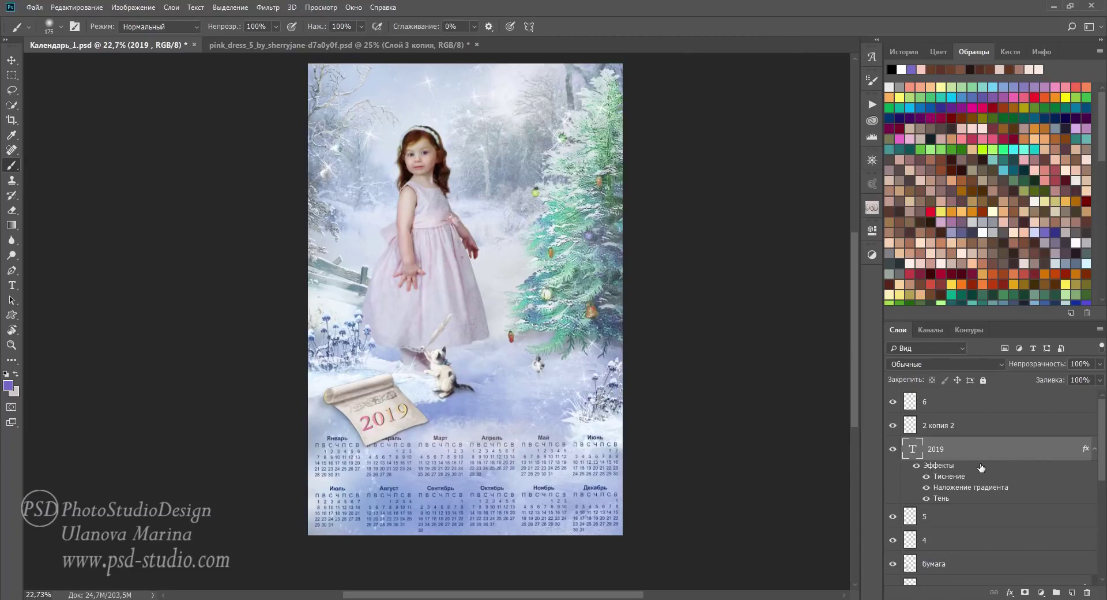
{"action": "double_click", "coordinate": [981, 467]}
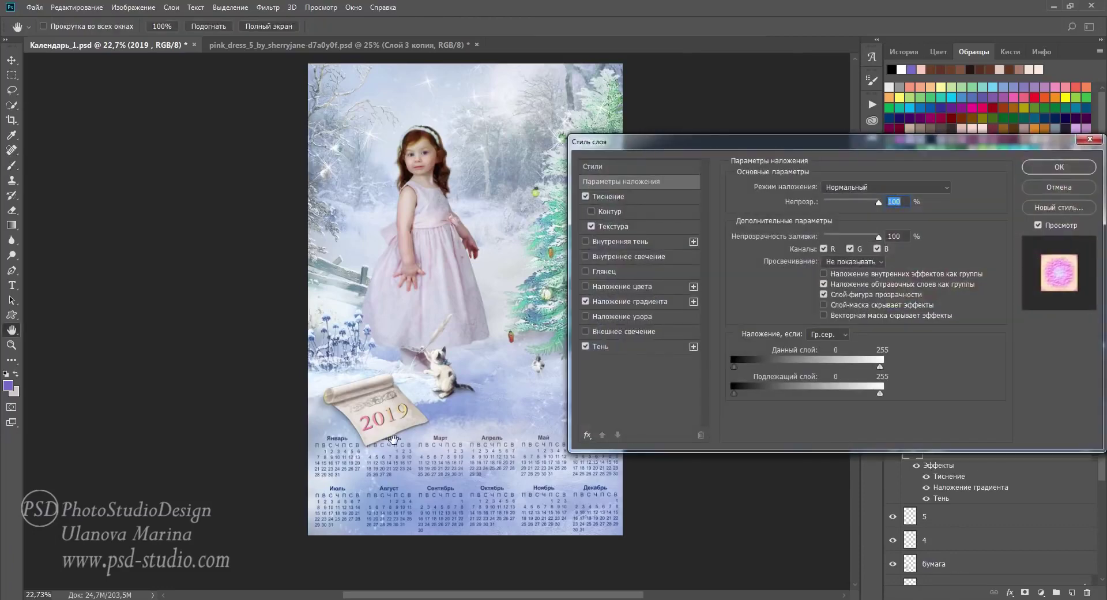
{"action": "left_click", "coordinate": [655, 300]}
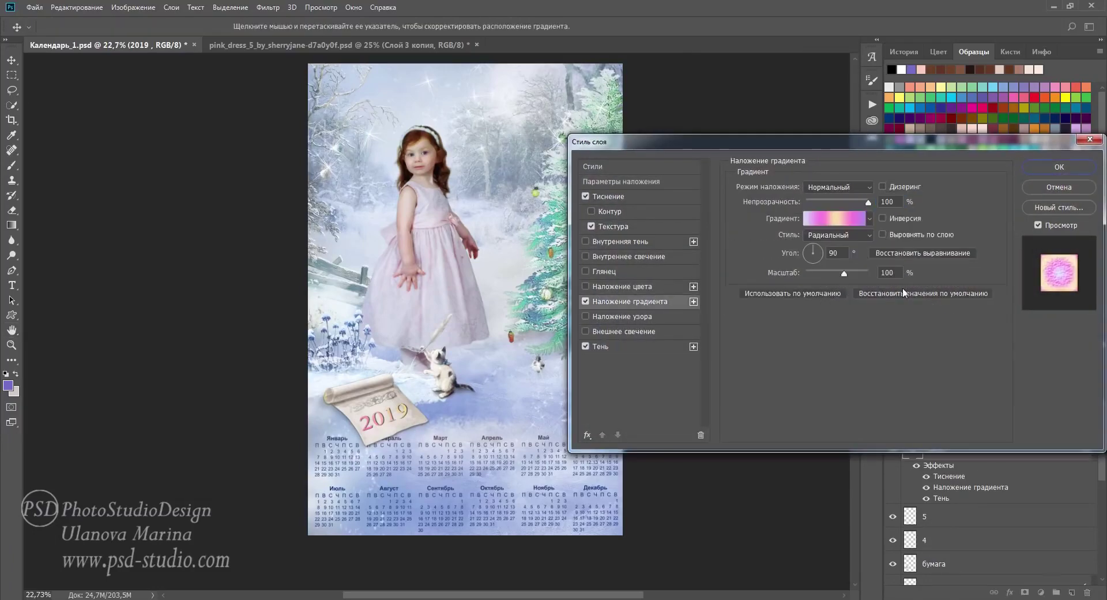
{"action": "left_click", "coordinate": [846, 224]}
Preview several gradient presets on the title: blue-sepia, blue-yellow-pink, green-blue-yellow, violet-orange
{"action": "left_click", "coordinate": [759, 260]}
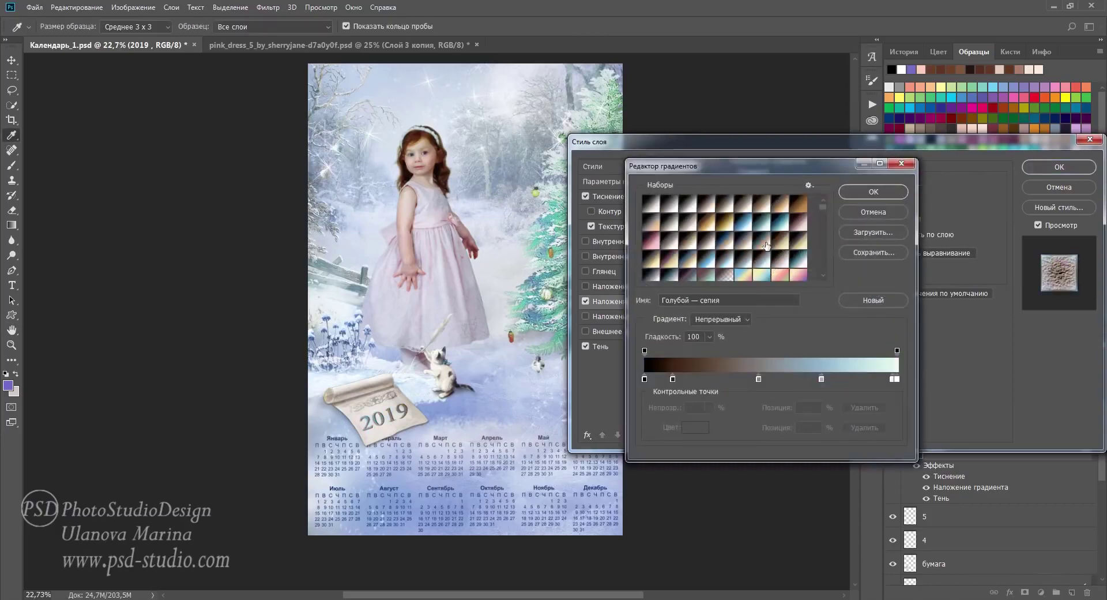
{"action": "left_click", "coordinate": [745, 277]}
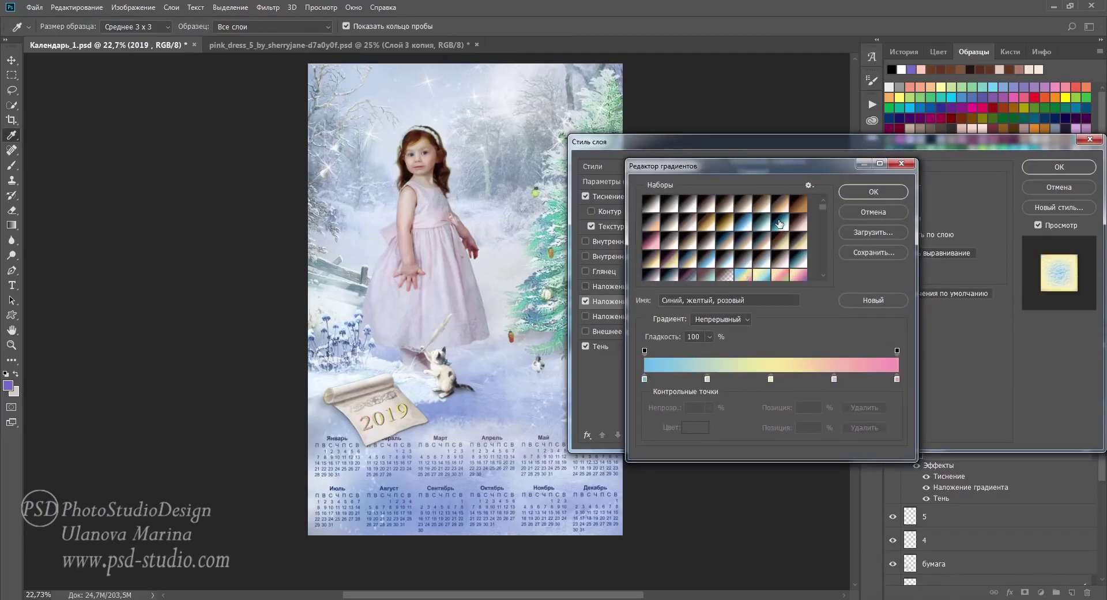
{"action": "scroll", "coordinate": [773, 243], "scroll_direction": "down", "scroll_amount": 2}
{"action": "left_click", "coordinate": [688, 250]}
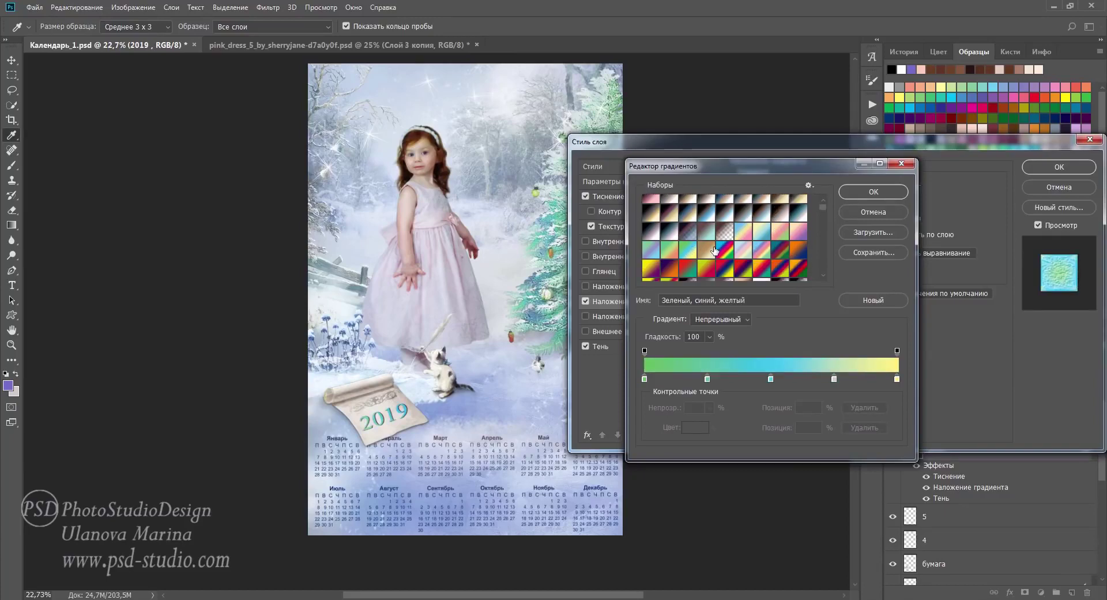
{"action": "scroll", "coordinate": [690, 247], "scroll_direction": "down", "scroll_amount": 1}
{"action": "left_click", "coordinate": [673, 244]}
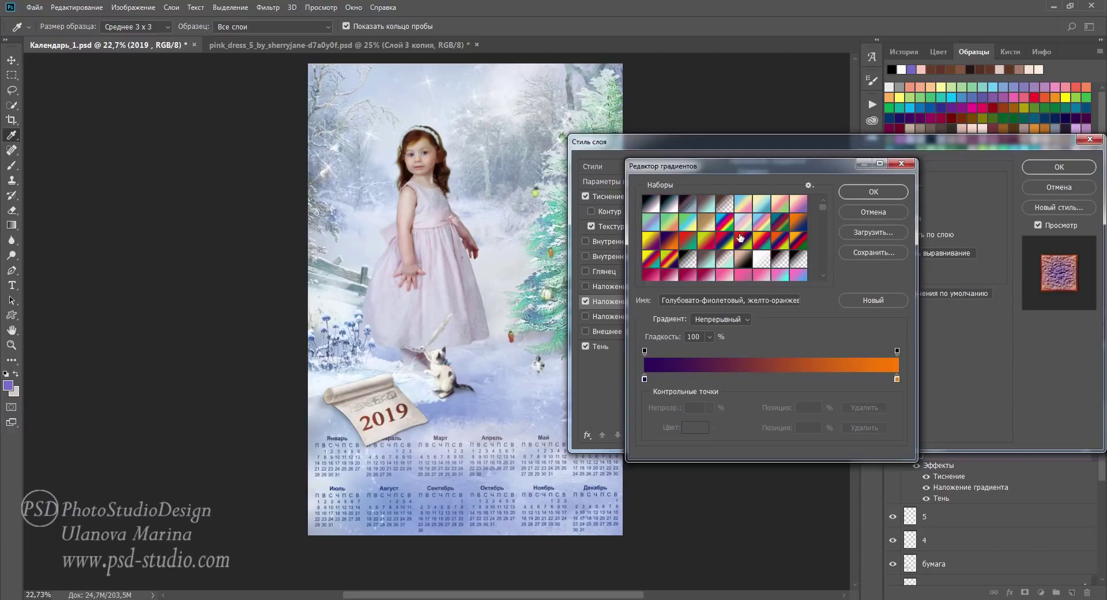
{"action": "scroll", "coordinate": [741, 237], "scroll_direction": "down", "scroll_amount": 5}
{"action": "scroll", "coordinate": [740, 237], "scroll_direction": "down", "scroll_amount": 5}
Apply a red gradient to the 2019 title's overlay and collapse its effects list
{"action": "left_click", "coordinate": [744, 215]}
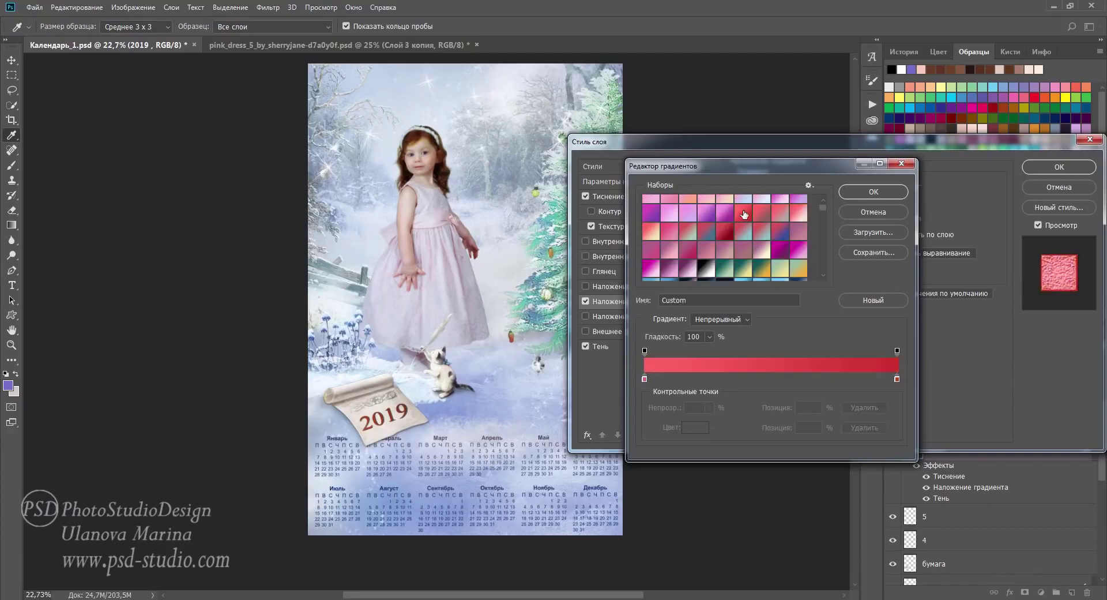
{"action": "left_click", "coordinate": [847, 193]}
{"action": "left_click", "coordinate": [1059, 167]}
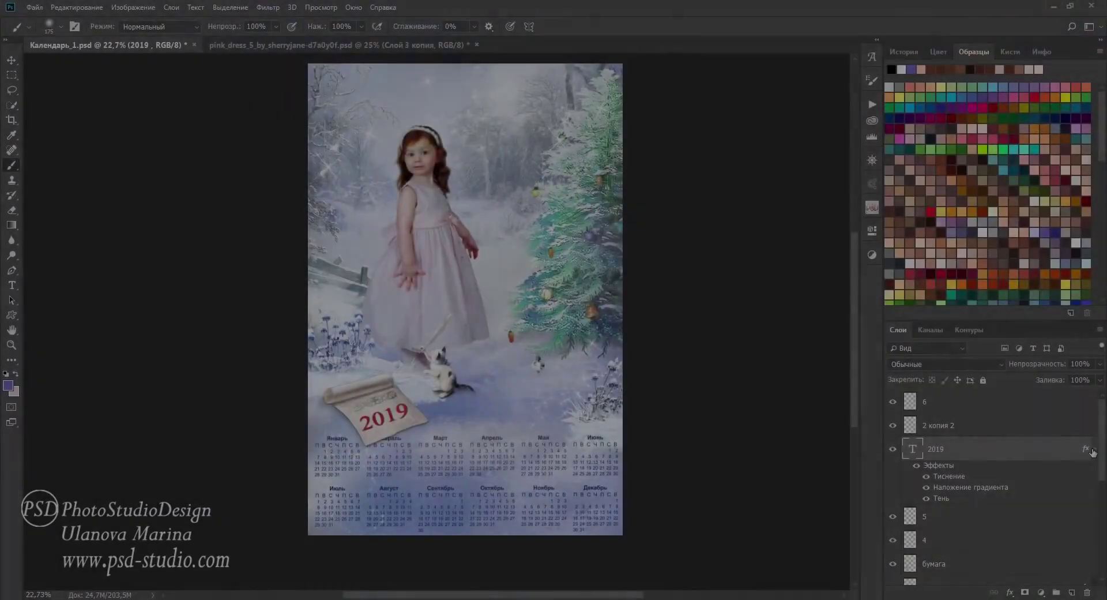
{"action": "left_click", "coordinate": [1093, 449]}
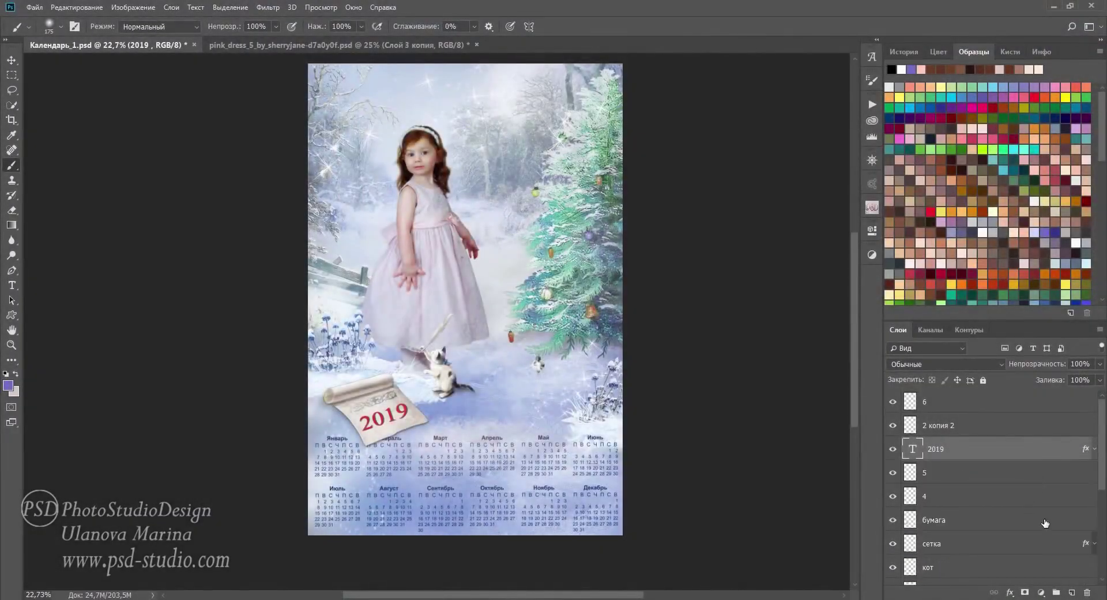
Enable Color Overlay on the сетка grid layer with colour #712952 (dark magenta)
{"action": "left_click", "coordinate": [1094, 543]}
{"action": "scroll", "coordinate": [1048, 525], "scroll_direction": "down", "scroll_amount": 3}
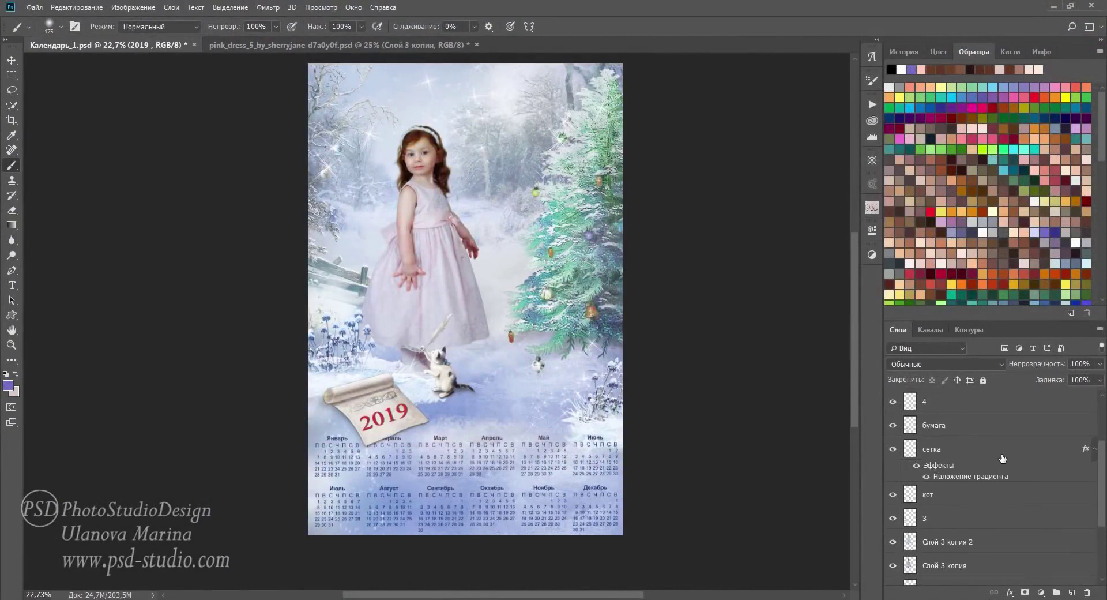
{"action": "double_click", "coordinate": [994, 467]}
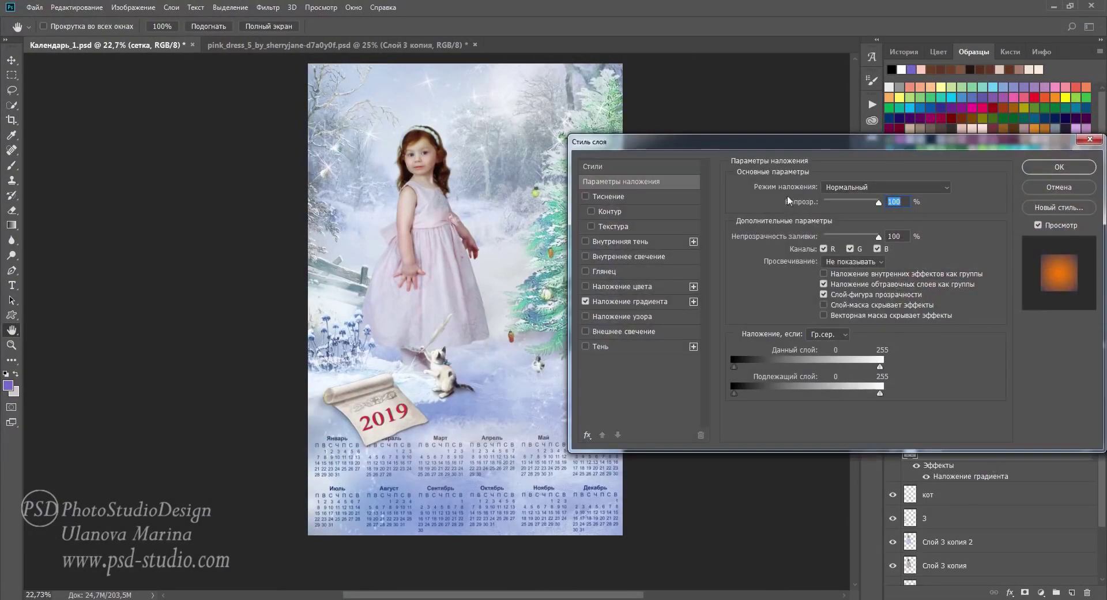
{"action": "left_click", "coordinate": [657, 288]}
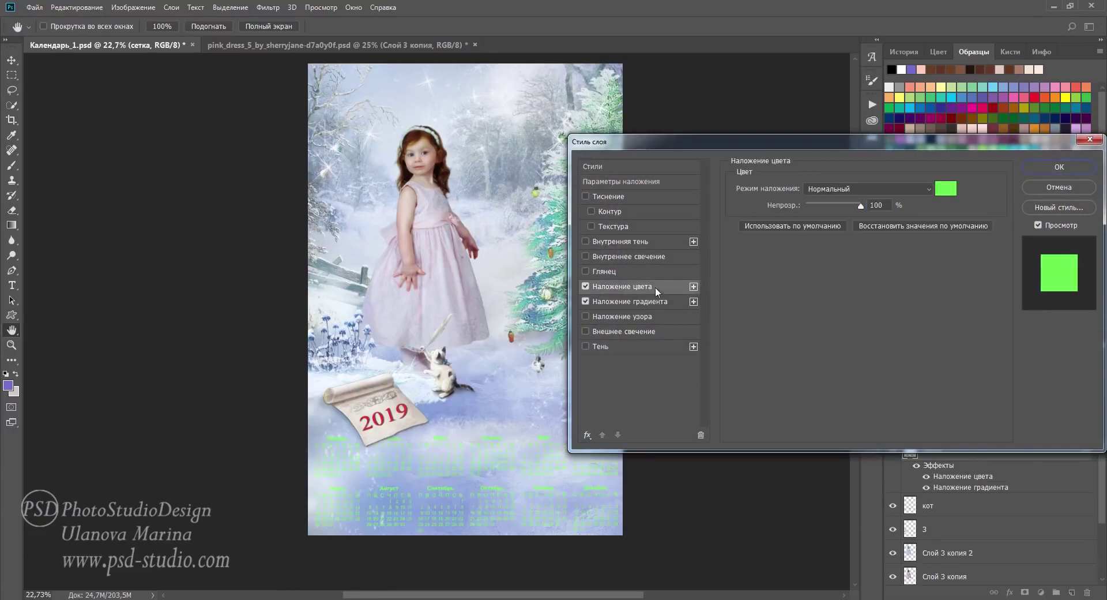
{"action": "left_click", "coordinate": [949, 191]}
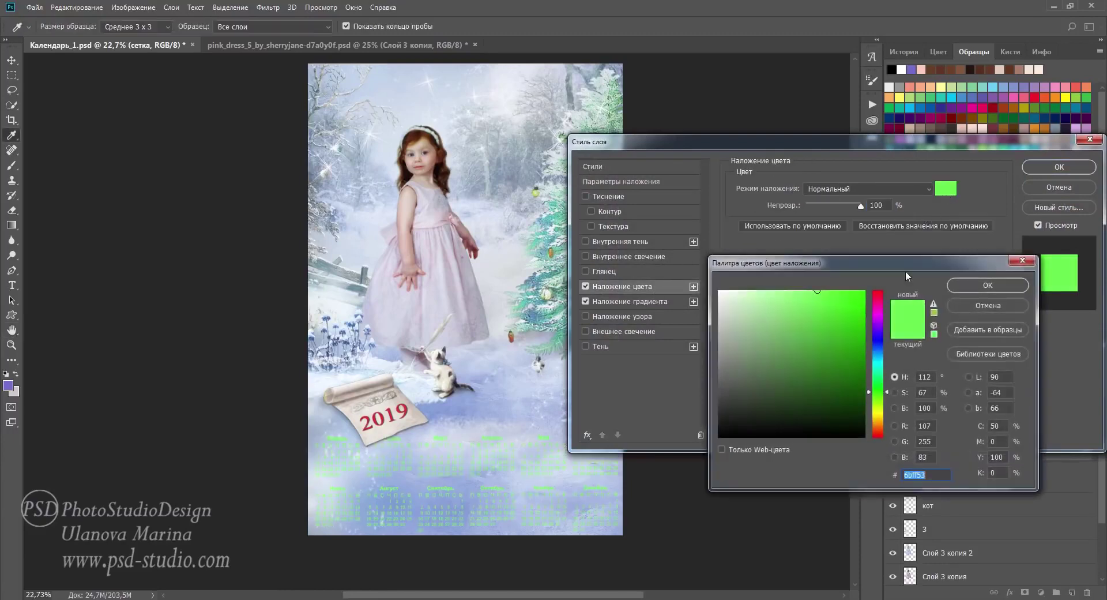
{"action": "left_click", "coordinate": [879, 346]}
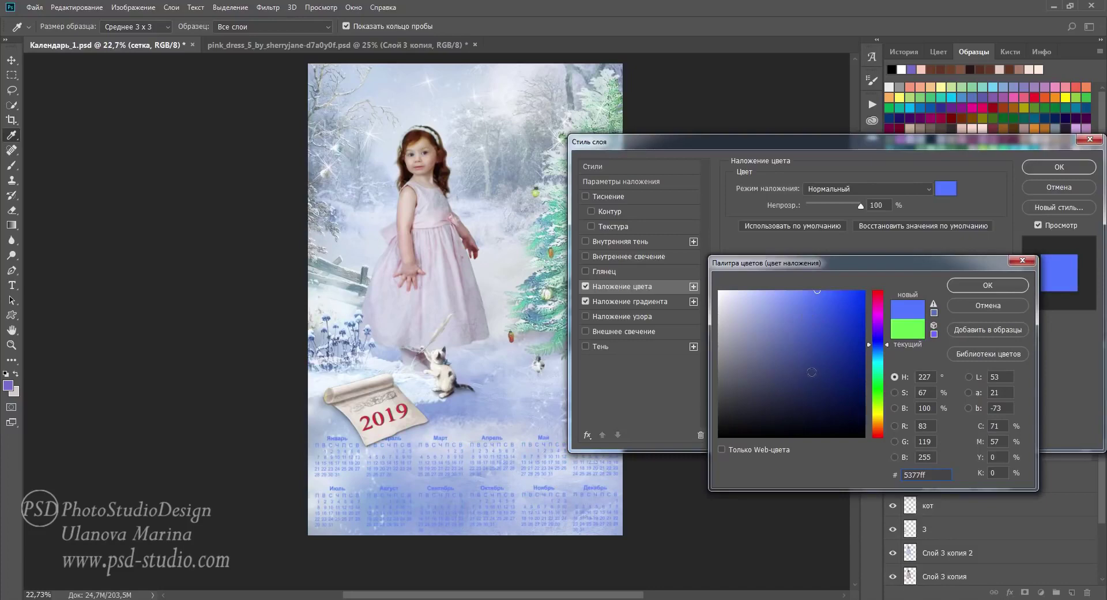
{"action": "left_click", "coordinate": [812, 372]}
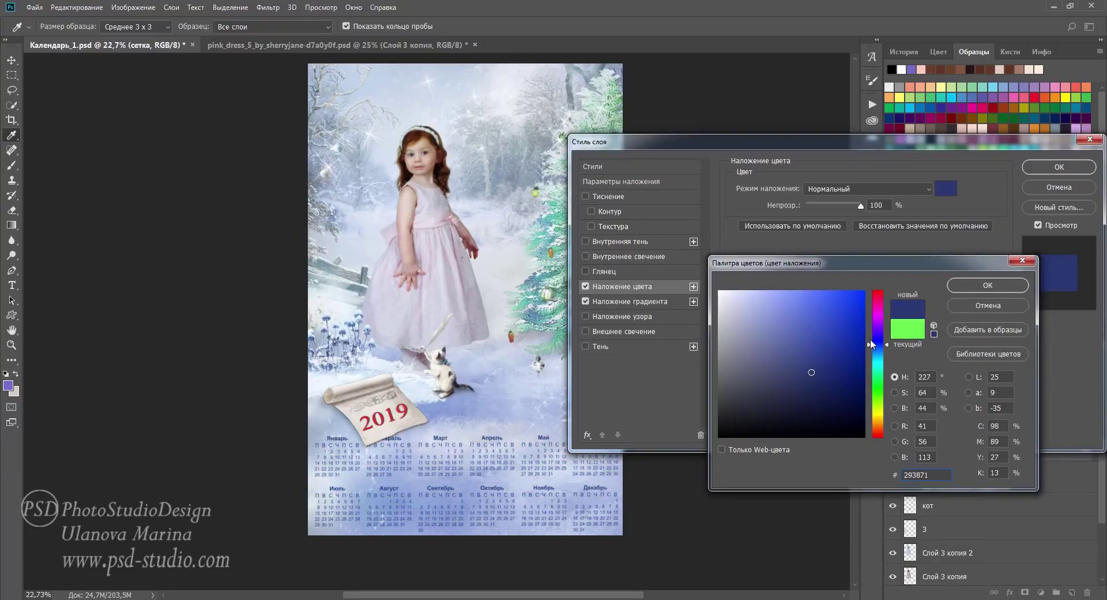
{"action": "left_click_drag", "start_coordinate": [870, 346], "coordinate": [875, 309]}
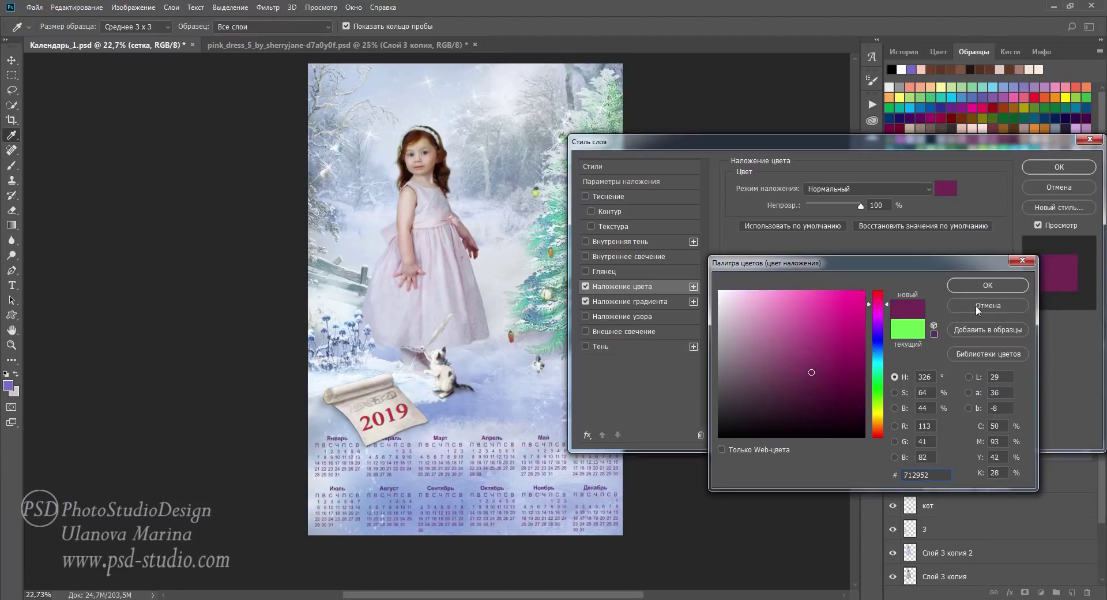
{"action": "left_click", "coordinate": [981, 285]}
{"action": "left_click", "coordinate": [1059, 167]}
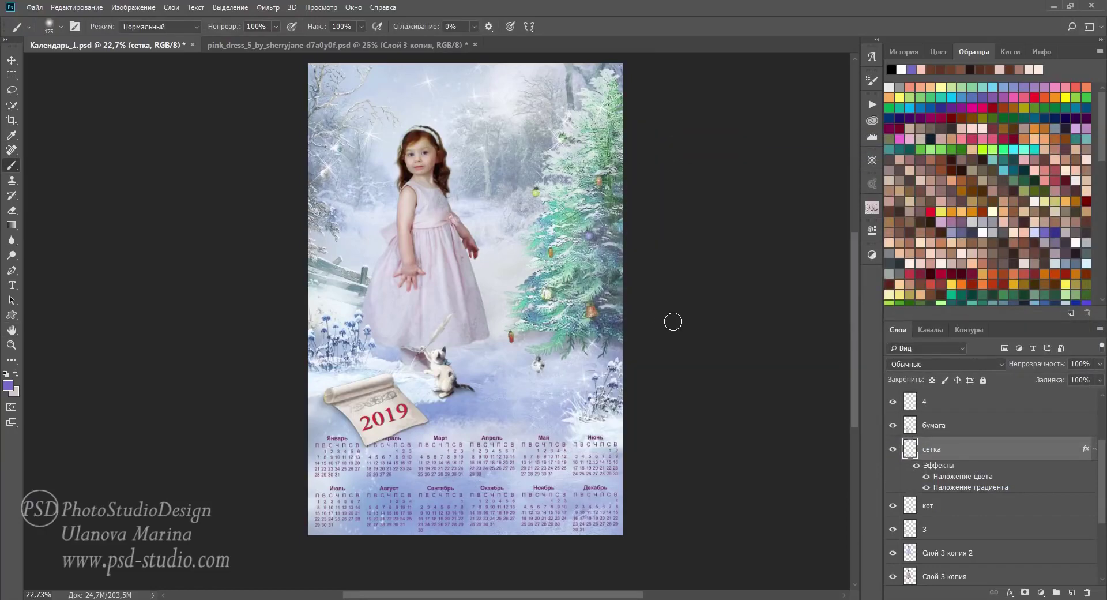
{"action": "left_click", "coordinate": [35, 7]}
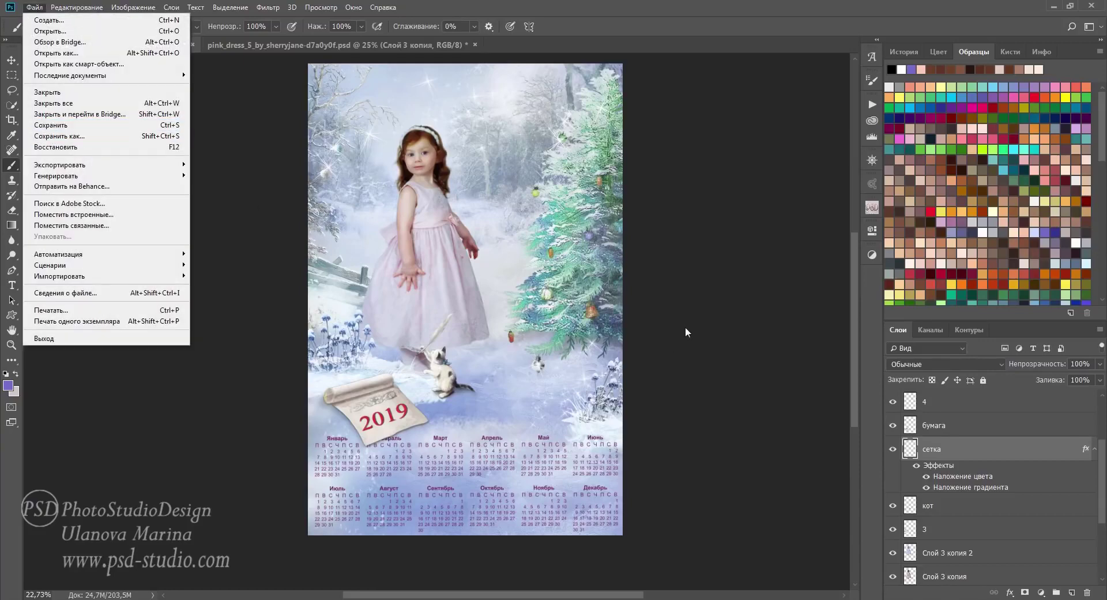
{"action": "left_click", "coordinate": [700, 300]}
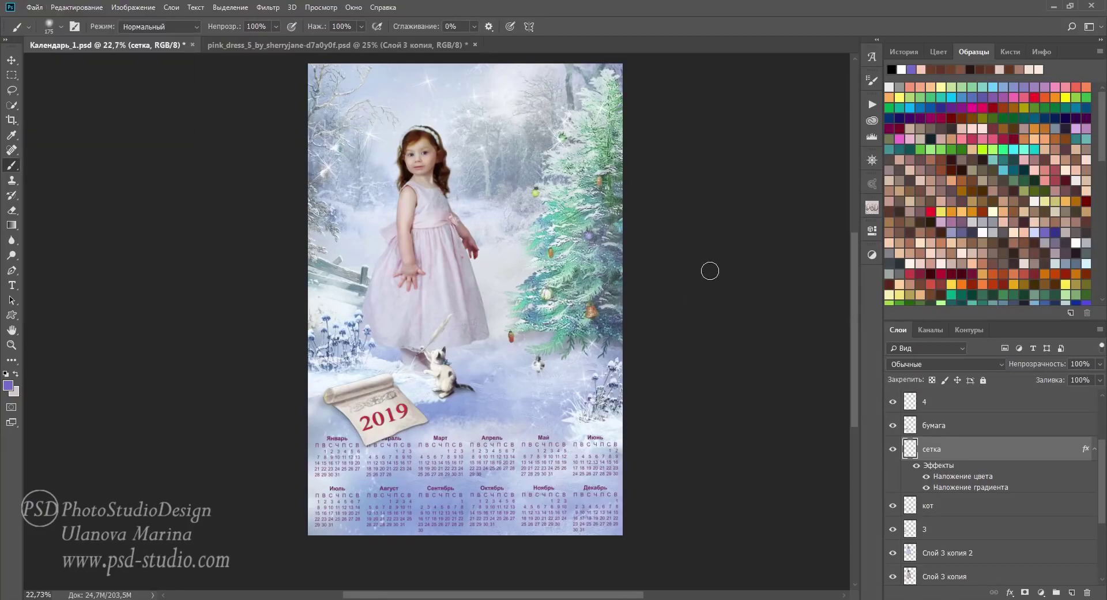